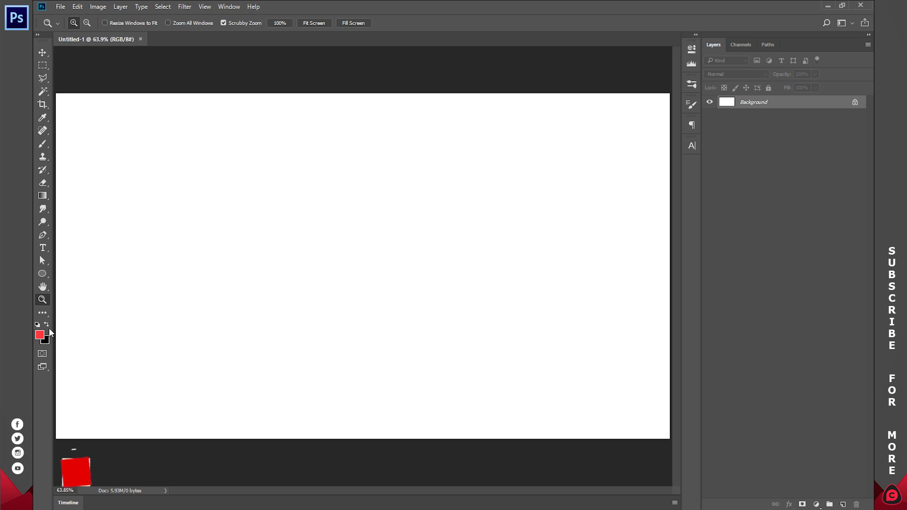
# Step: Make black the foreground colour and add a radial foreground-to-transparent Gradient Fill layer above the background
pyautogui.press('x')
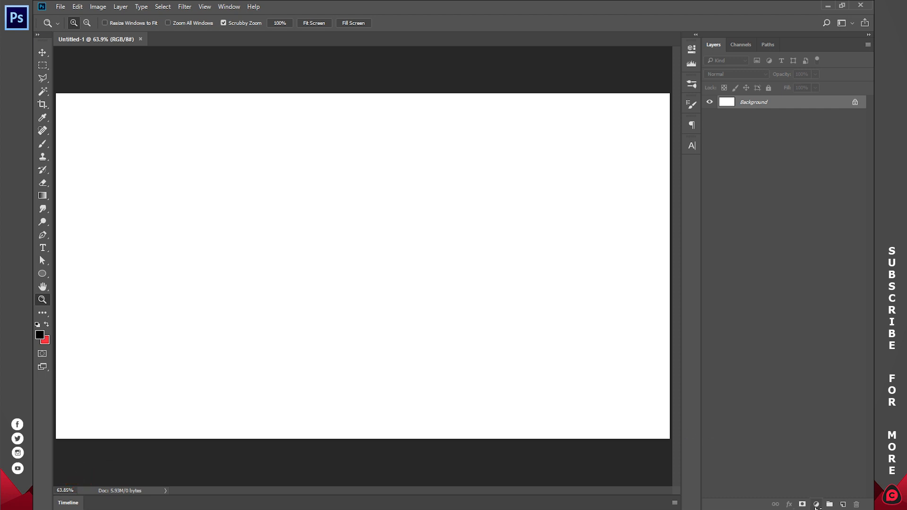
pyautogui.click(817, 505)
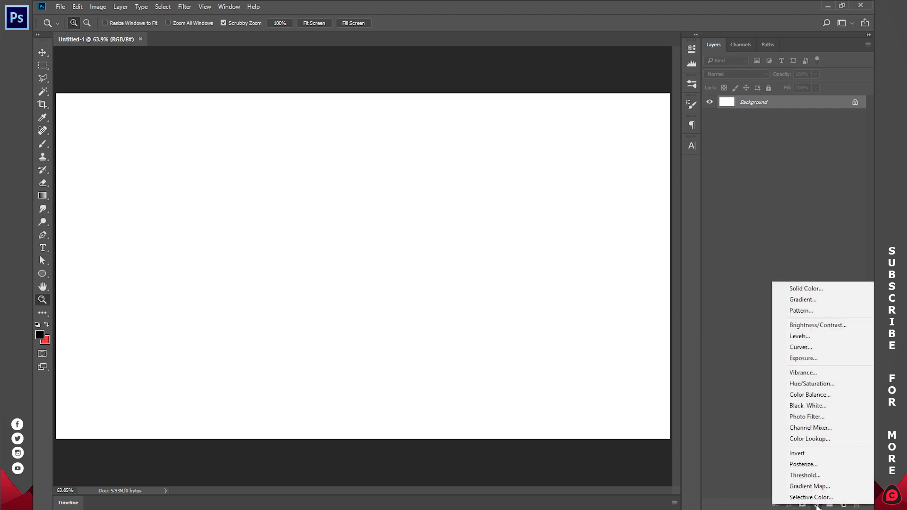
pyautogui.click(805, 302)
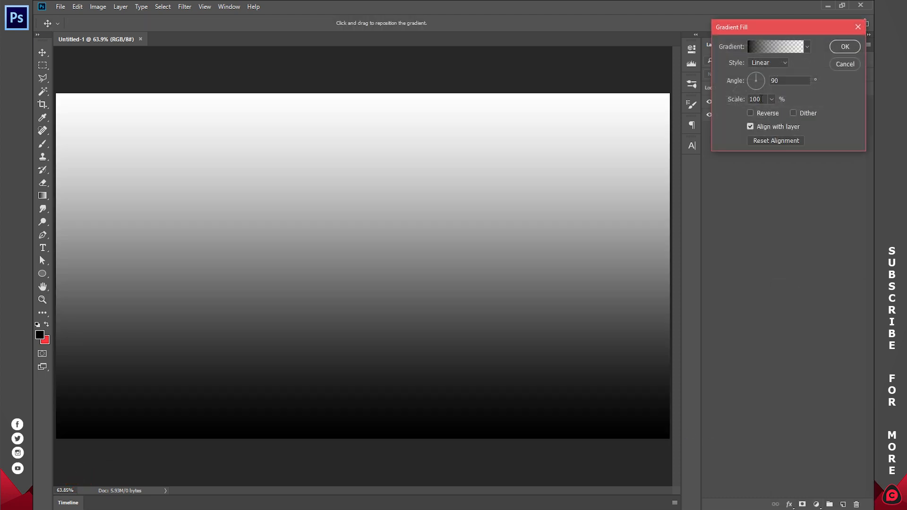
pyautogui.click(759, 65)
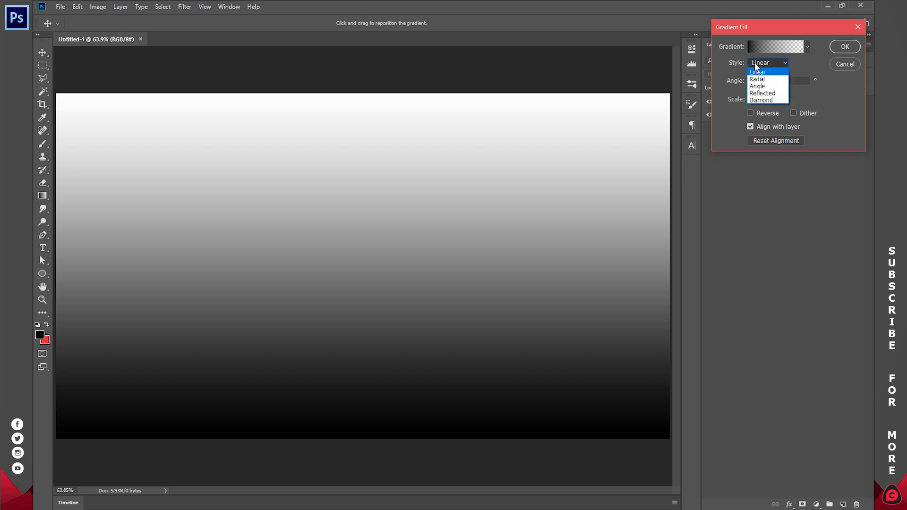
pyautogui.click(759, 79)
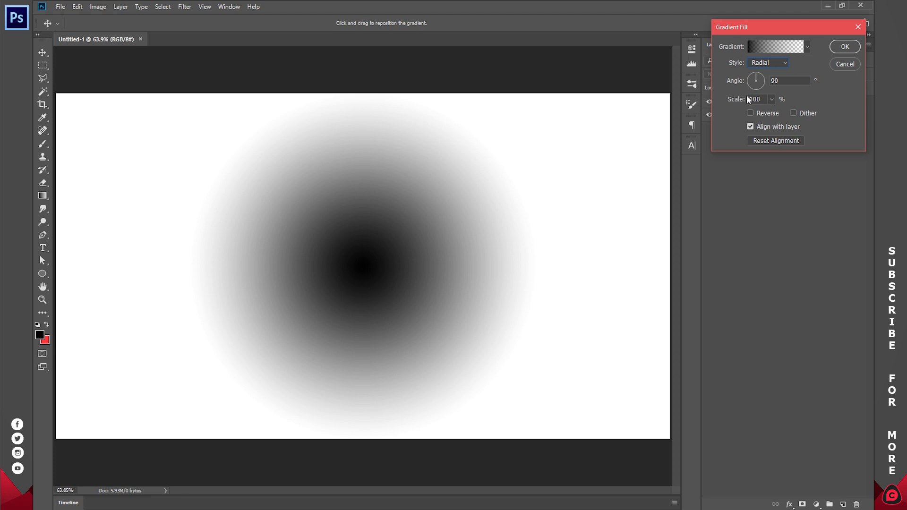
# Step: Set the gradient fill's scale to 1000%, reverse it, and apply it
pyautogui.moveTo(737, 100); pyautogui.dragTo(809, 113)
pyautogui.click(774, 100)
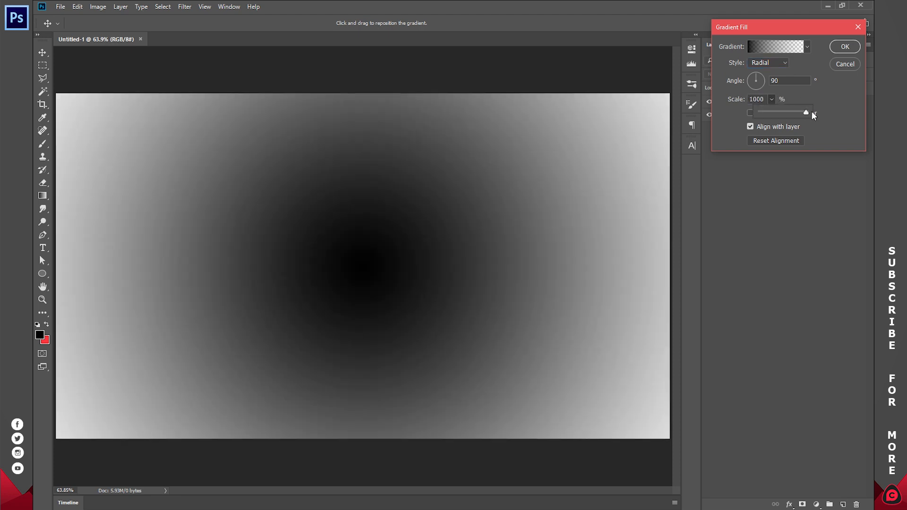
pyautogui.click(817, 95)
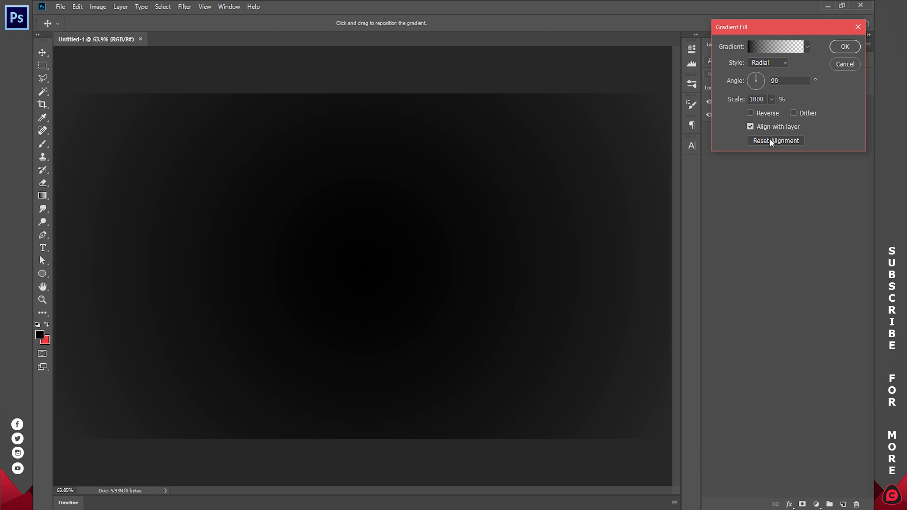
pyautogui.click(751, 114)
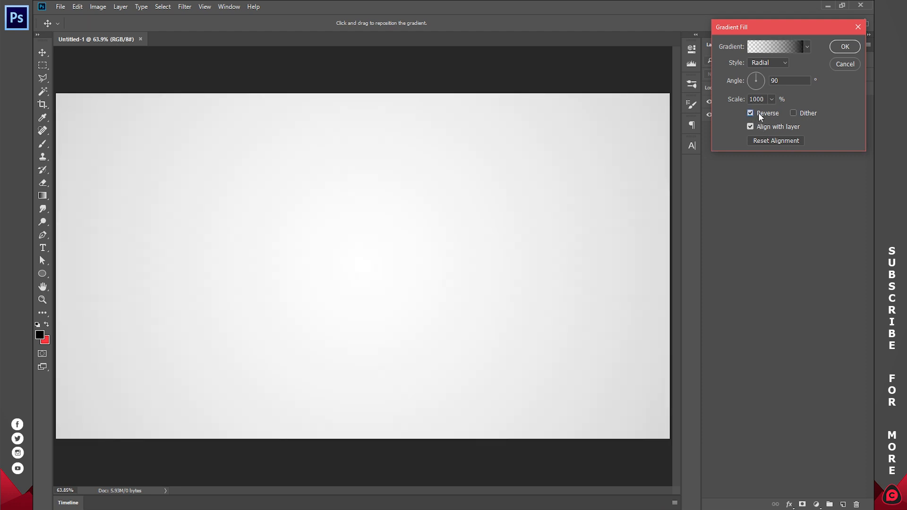
pyautogui.click(855, 49)
pyautogui.press('z')
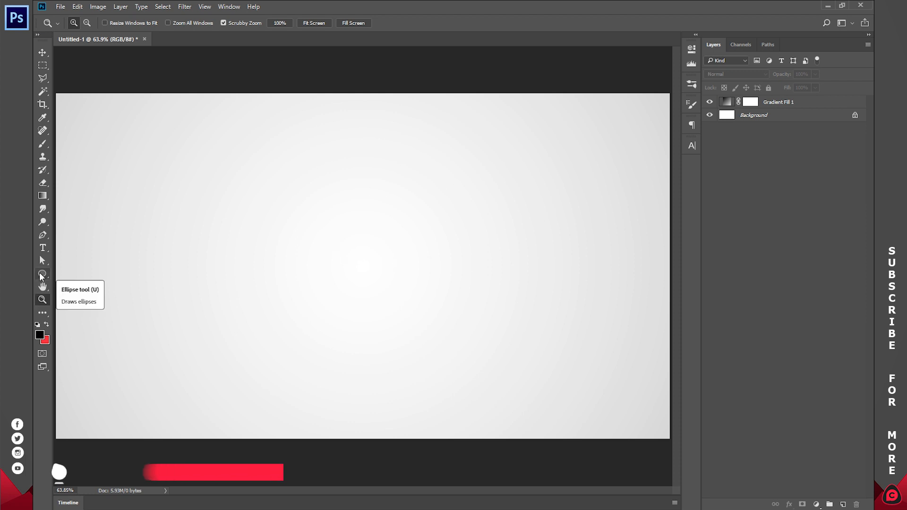
# Step: Create a black six-sided polygon shape about 495 px wide and 494 px high with the Polygon tool
pyautogui.click(40, 274)
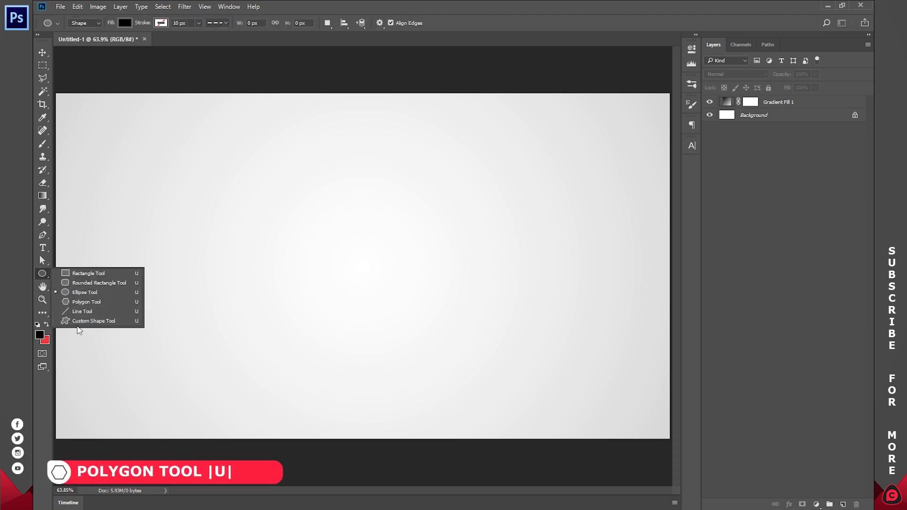
pyautogui.click(80, 302)
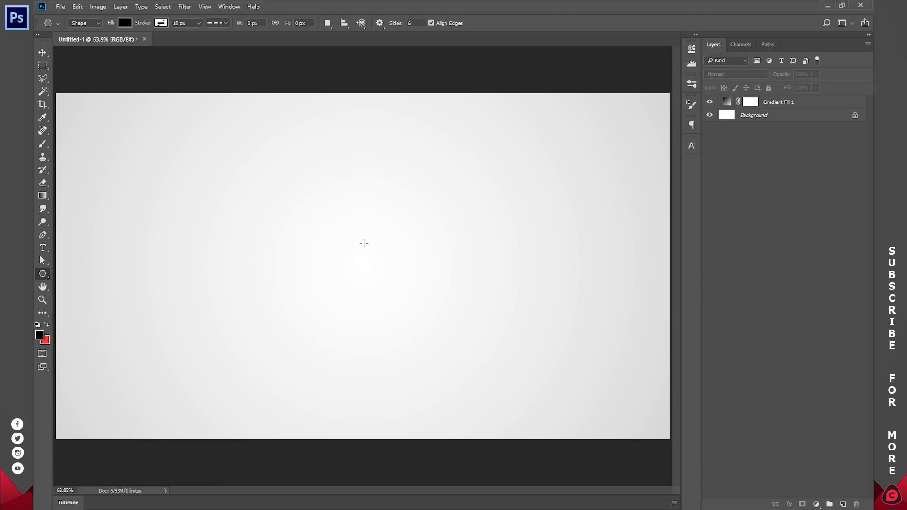
pyautogui.moveTo(328, 213); pyautogui.dragTo(405, 296)
pyautogui.hotkey('ctrl', 'z')
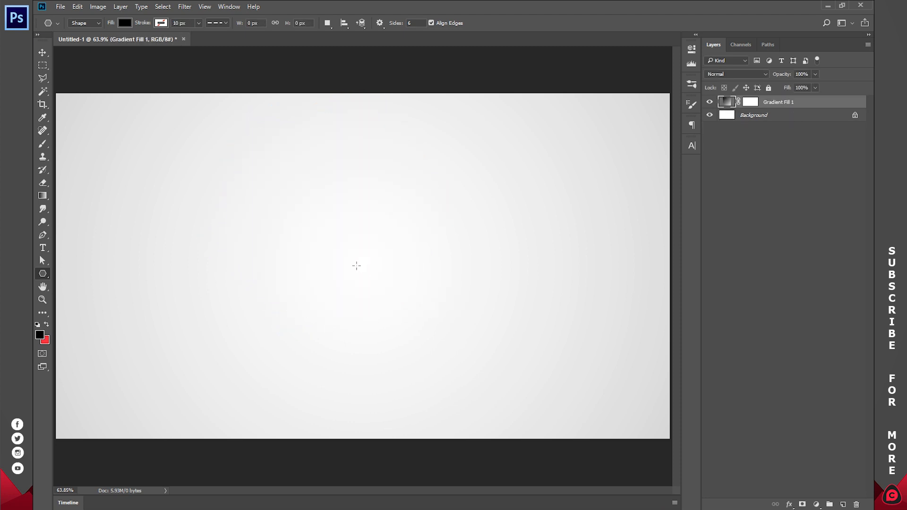
pyautogui.click(349, 246)
pyautogui.moveTo(372, 155)
pyautogui.mouseDown()
pyautogui.moveTo(395, 152)
pyautogui.moveTo(360, 181)
pyautogui.moveTo(363, 170)
pyautogui.mouseUp()
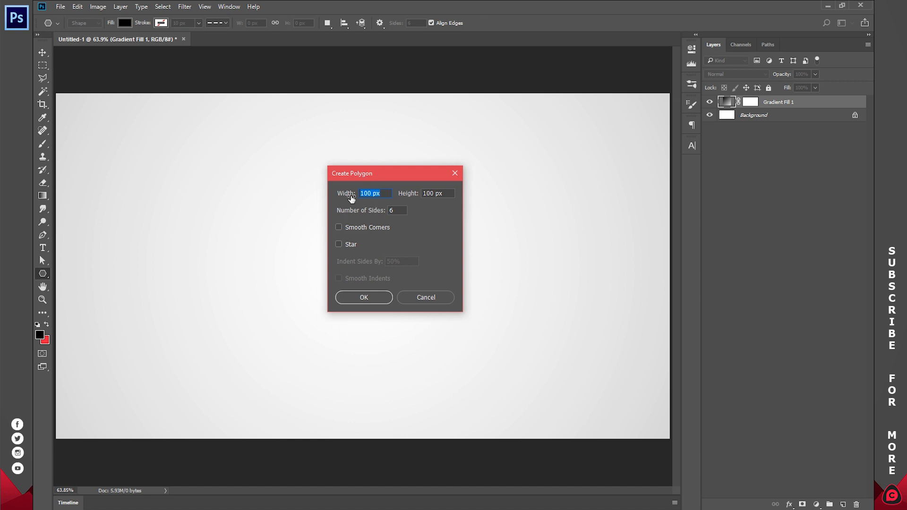
pyautogui.click(365, 193)
pyautogui.write('5')
pyautogui.click(371, 295)
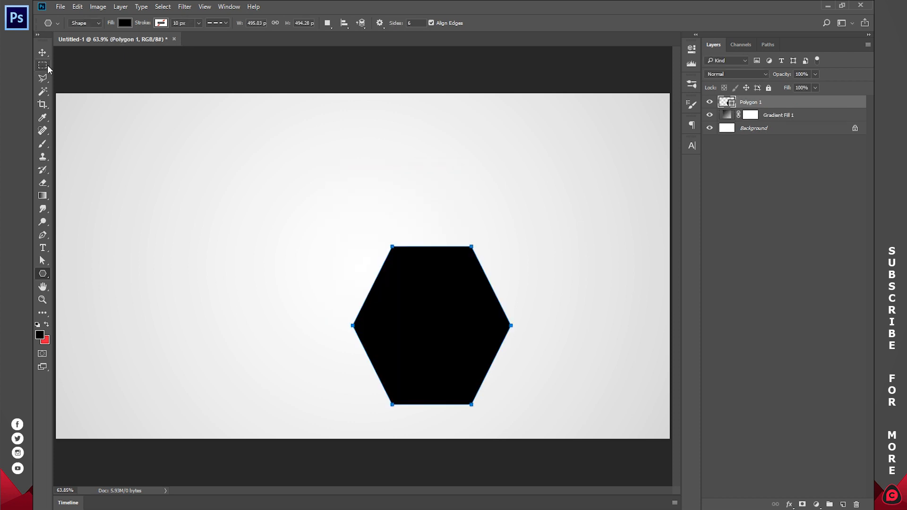
# Step: Move the hexagon roughly to the middle of the canvas and rotate it 90° so a corner points up
pyautogui.click(43, 52)
pyautogui.moveTo(424, 274); pyautogui.dragTo(344, 223)
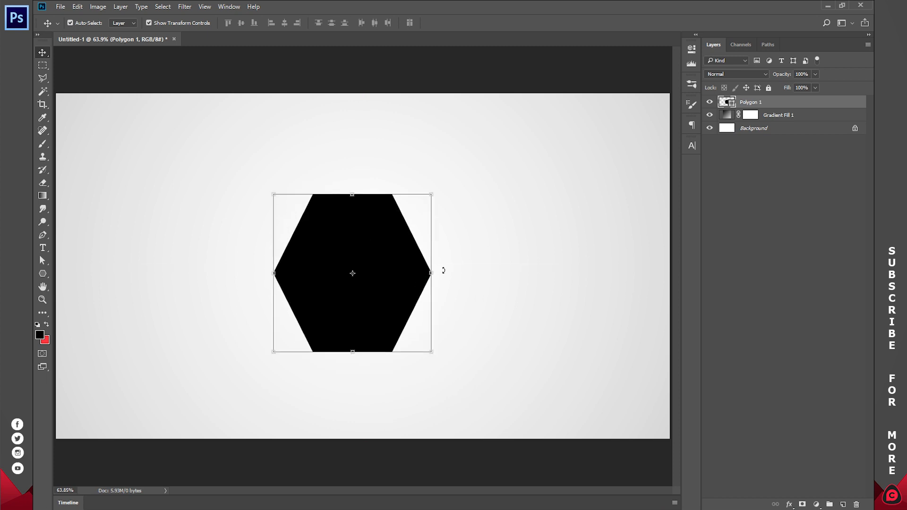
pyautogui.moveTo(440, 265); pyautogui.dragTo(347, 347)
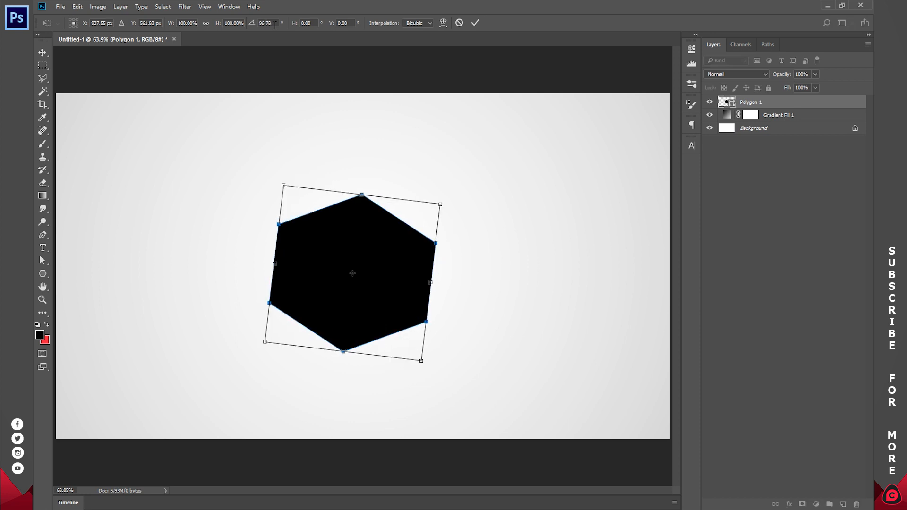
pyautogui.doubleClick(268, 22)
pyautogui.write('90')
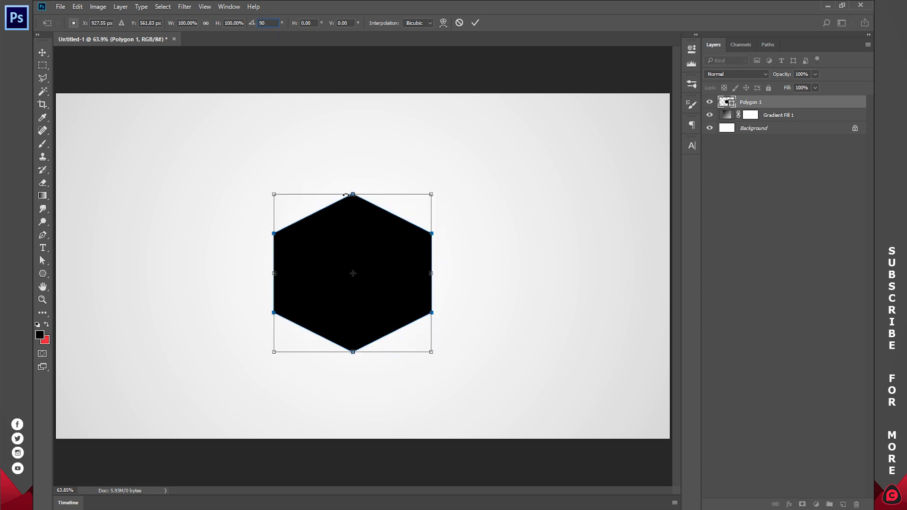
pyautogui.click(476, 23)
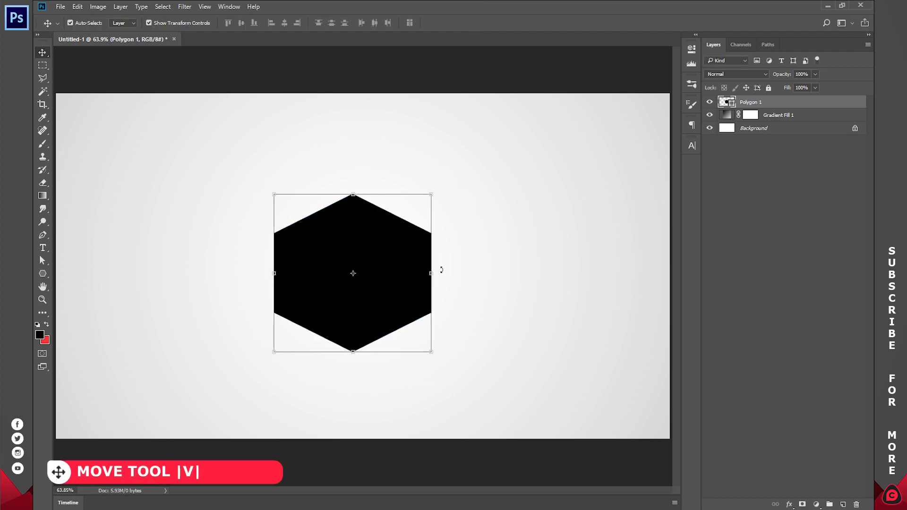
# Step: Narrow the hexagon to about 87.65% of its width while keeping its height, then deselect it
pyautogui.moveTo(431, 274); pyautogui.dragTo(409, 274)
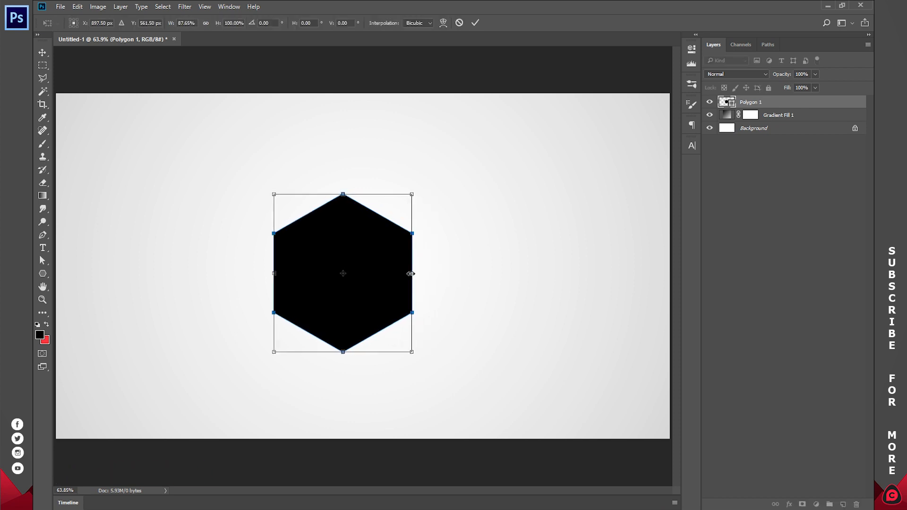
pyautogui.click(476, 23)
pyautogui.click(750, 215)
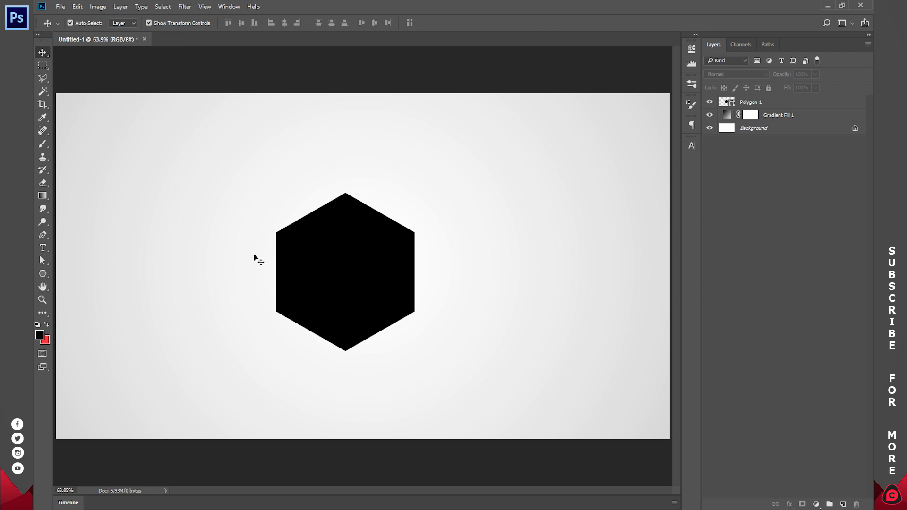
# Step: With the rulers shown, place a vertical and a horizontal guide through the canvas centre and centre the hexagon on their crossing
pyautogui.hotkey('ctrl', 'r')
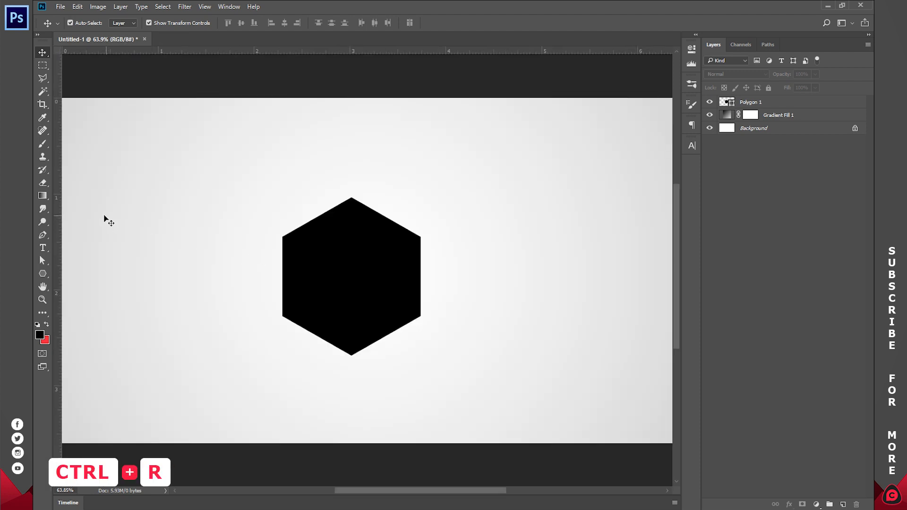
pyautogui.moveTo(58, 219); pyautogui.dragTo(369, 219)
pyautogui.moveTo(419, 51); pyautogui.dragTo(432, 273)
pyautogui.click(334, 226)
pyautogui.moveTo(354, 231); pyautogui.dragTo(399, 224)
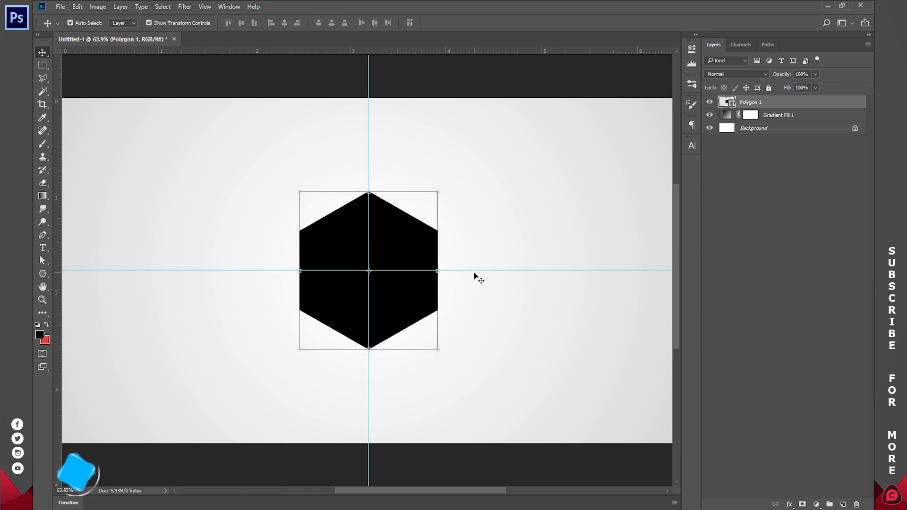
# Step: Remove both centre guides from the canvas and hide the rulers
pyautogui.click(475, 268)
pyautogui.moveTo(478, 271); pyautogui.dragTo(34, 97)
pyautogui.hotkey('ctrl', 'r')
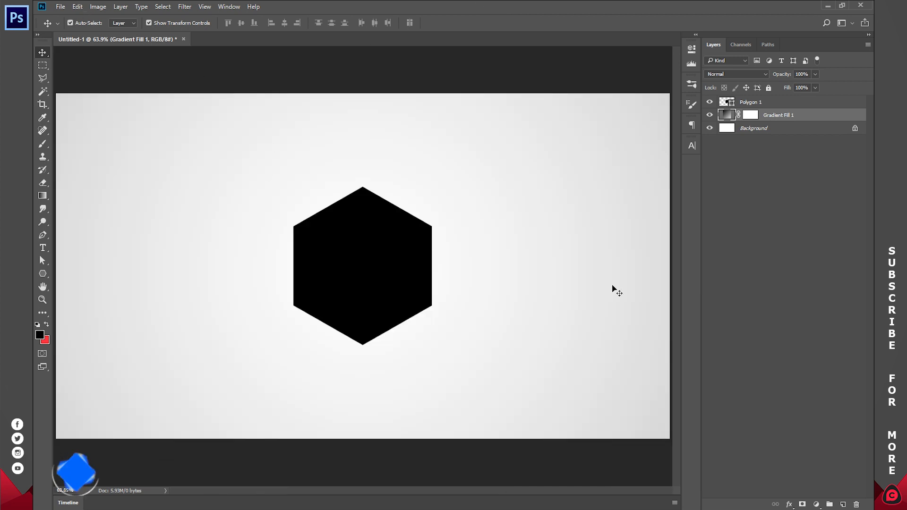
pyautogui.click(778, 143)
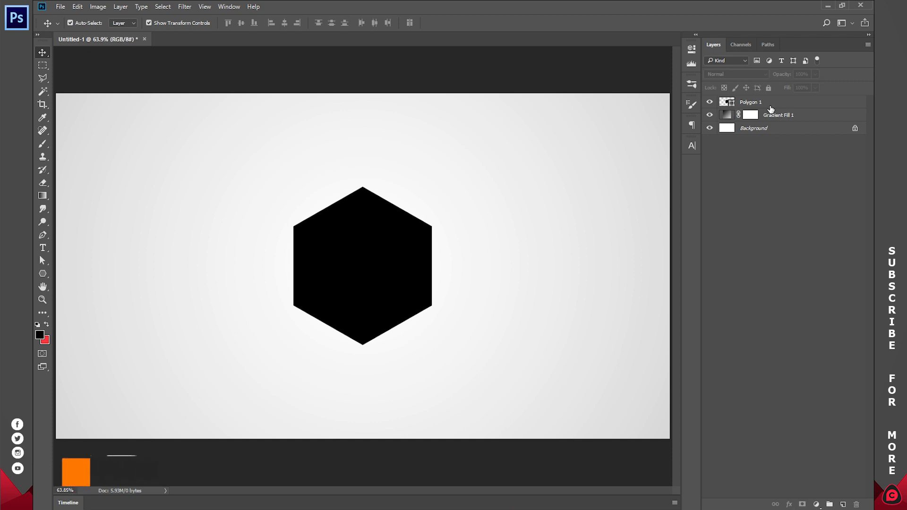
# Step: Duplicate the Polygon 1 layer
pyautogui.click(752, 104)
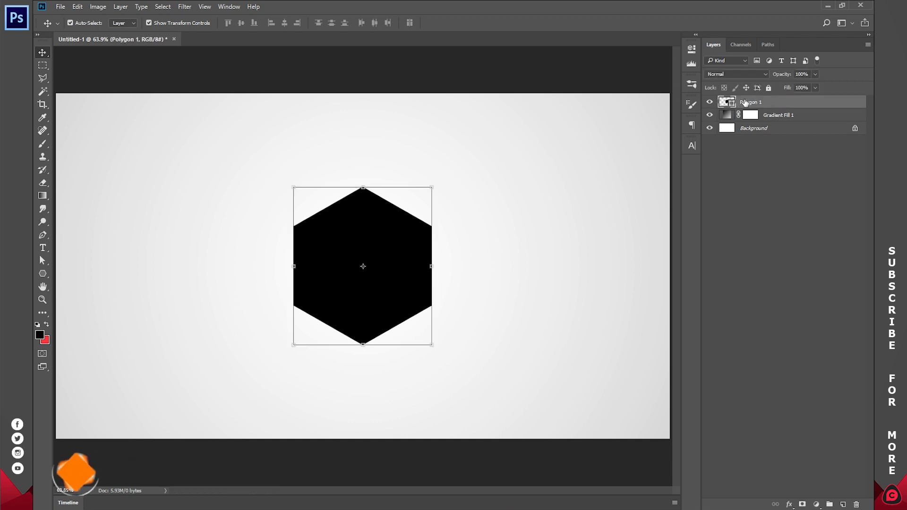
pyautogui.hotkey('ctrl', 'j')
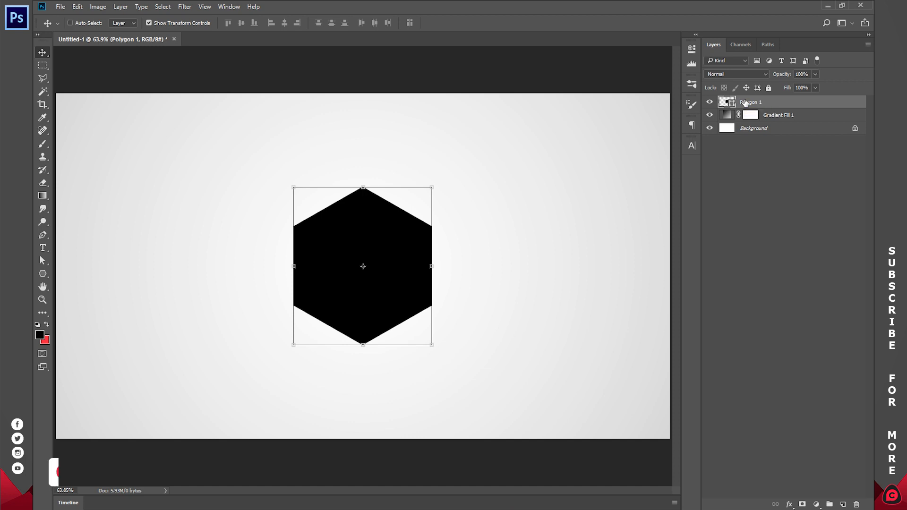
pyautogui.moveTo(748, 104); pyautogui.dragTo(845, 505)
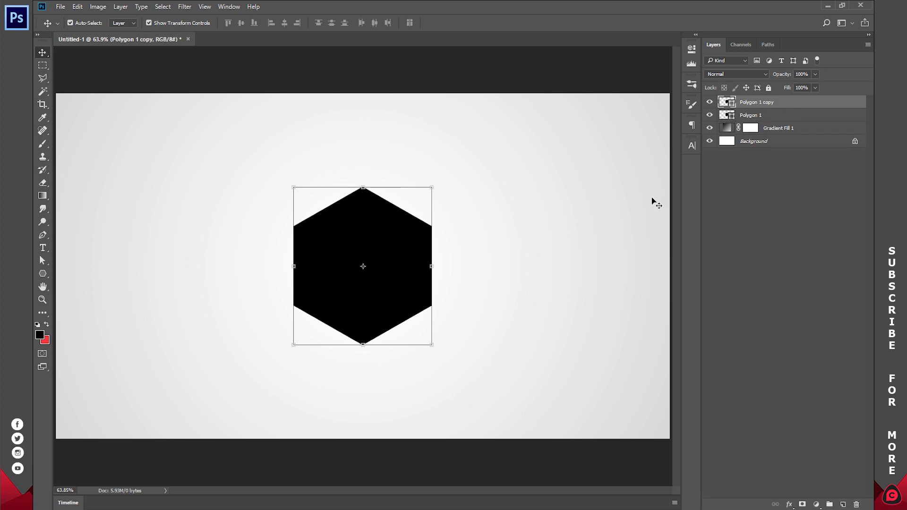
# Step: Rename the original Polygon 1 layer BIGGER POLYGON and enlarge its hexagon evenly around the centre
pyautogui.doubleClick(754, 114)
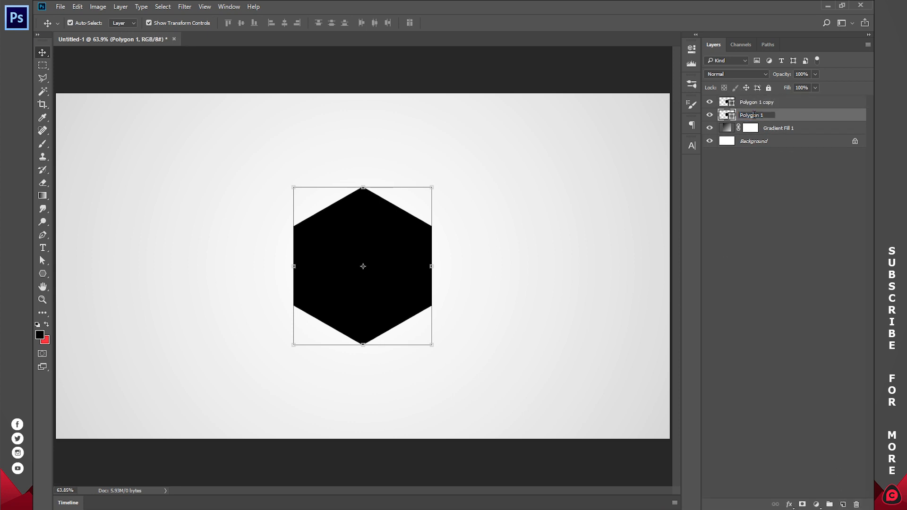
pyautogui.hotkey('ctrl', 'a')
pyautogui.write('B')
pyautogui.press('Return')
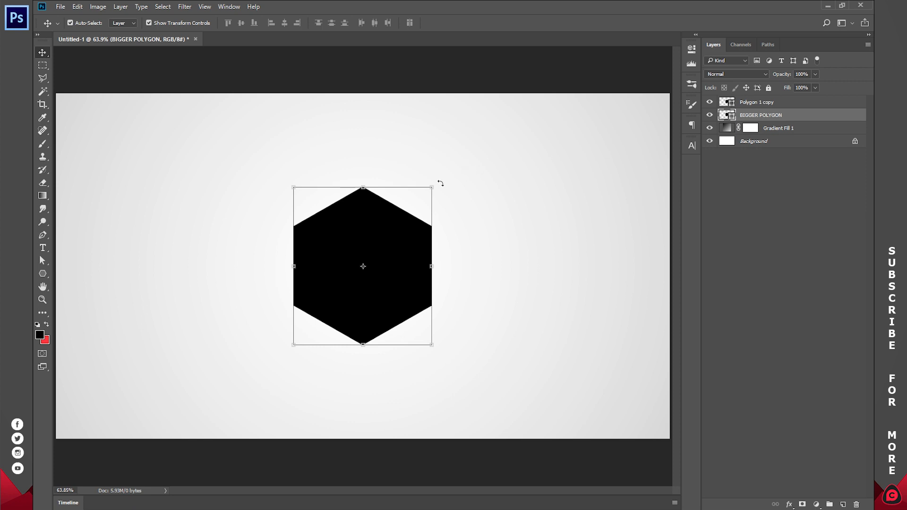
pyautogui.moveTo(434, 185); pyautogui.dragTo(443, 175)
pyautogui.click(475, 23)
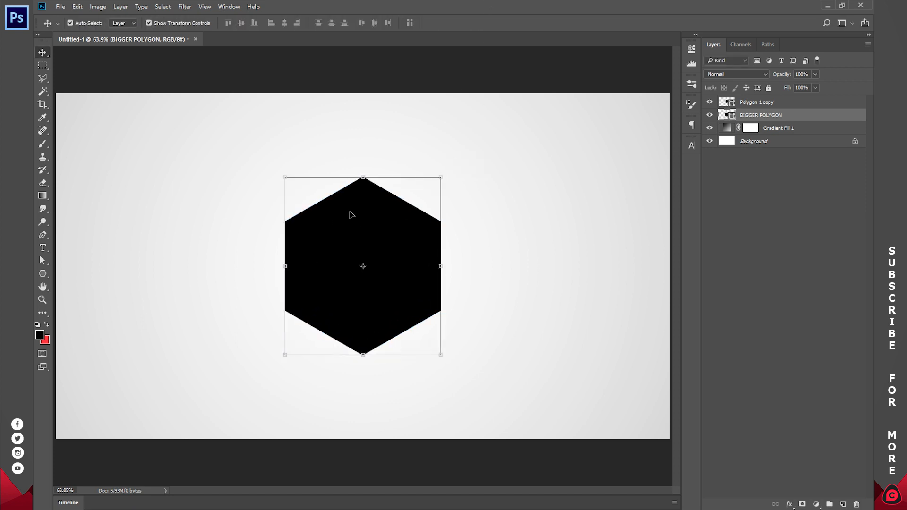
# Step: Change the fill colour of the BIGGER POLYGON shape to dark red, about #9f2626
pyautogui.doubleClick(725, 116)
pyautogui.moveTo(705, 78); pyautogui.dragTo(710, 80)
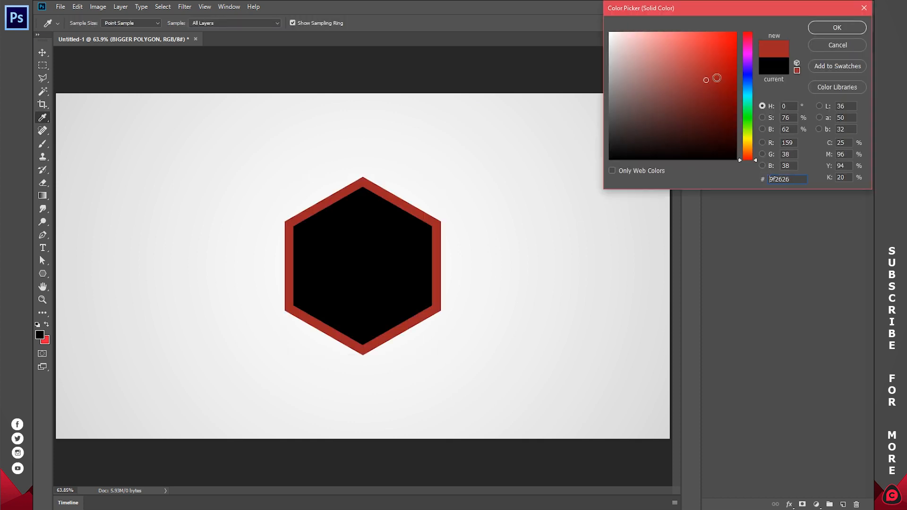
pyautogui.click(837, 29)
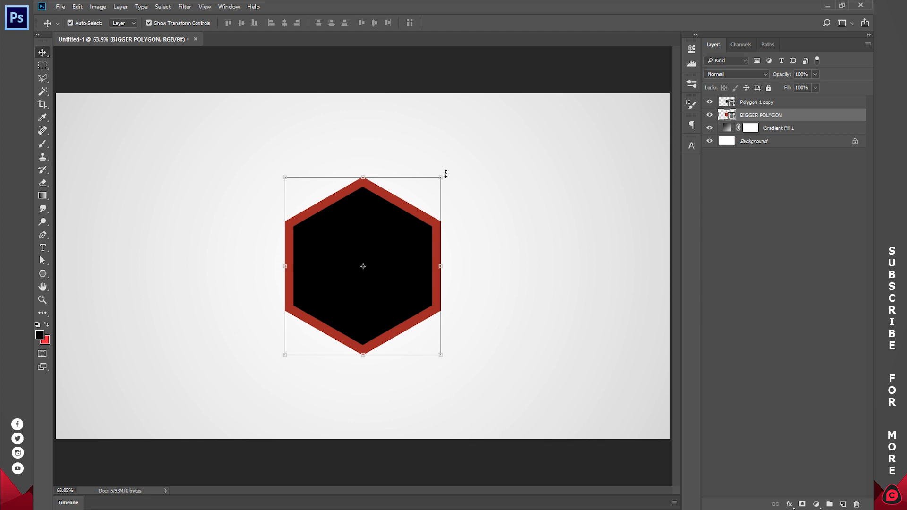
# Step: Scale the red hexagon down to about 95.9% around its centre to leave a thinner border around the black one
pyautogui.moveTo(440, 173); pyautogui.dragTo(438, 179)
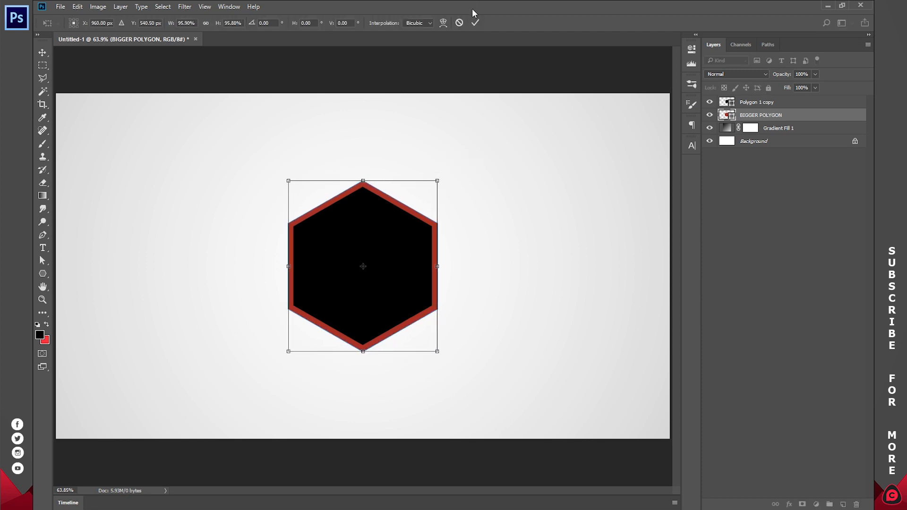
pyautogui.click(475, 24)
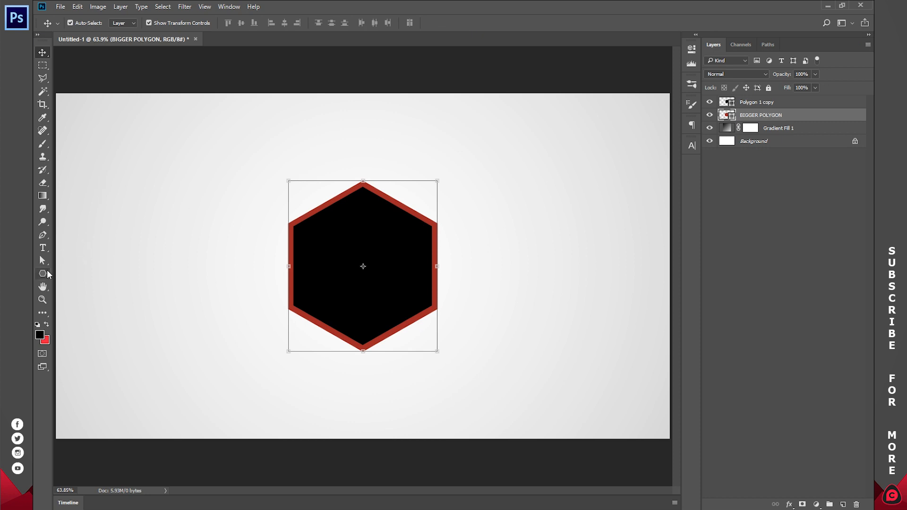
pyautogui.click(43, 273)
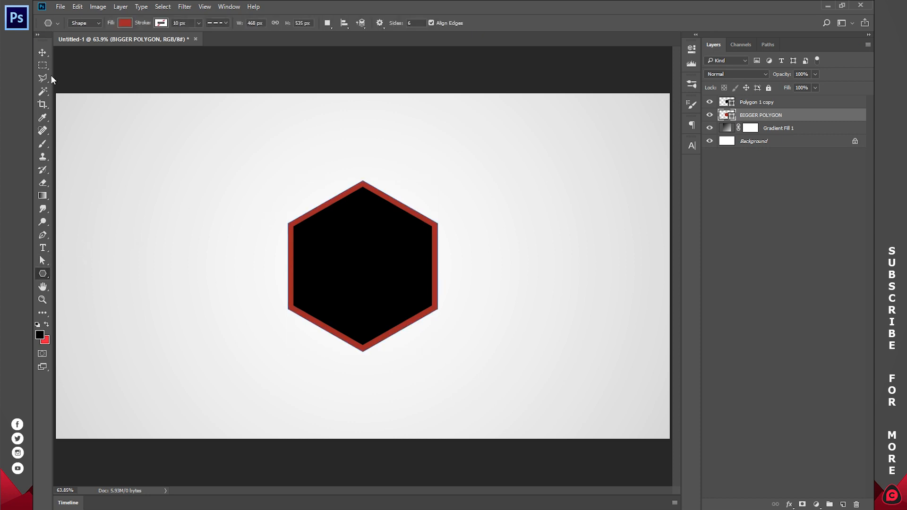
# Step: Remove the fill of the BIGGER POLYGON shape and give it a bright red stroke from the recently used colours
pyautogui.click(42, 53)
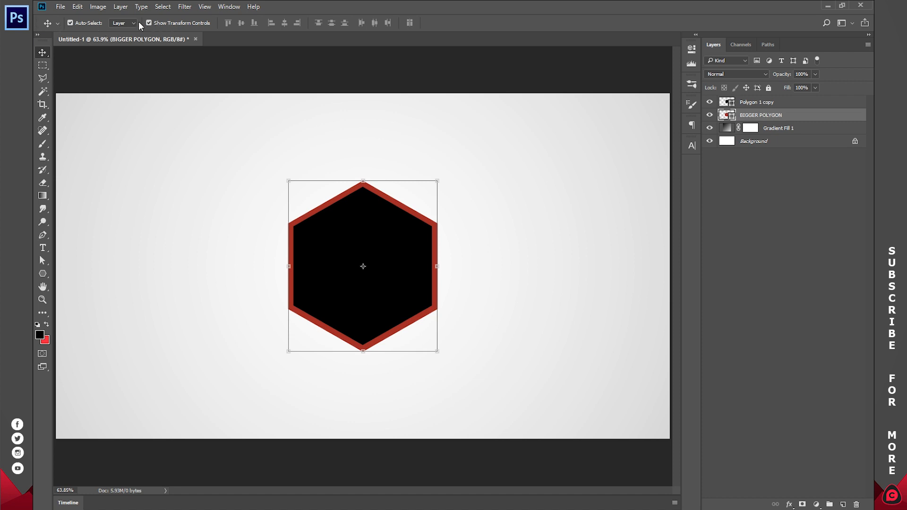
pyautogui.click(43, 273)
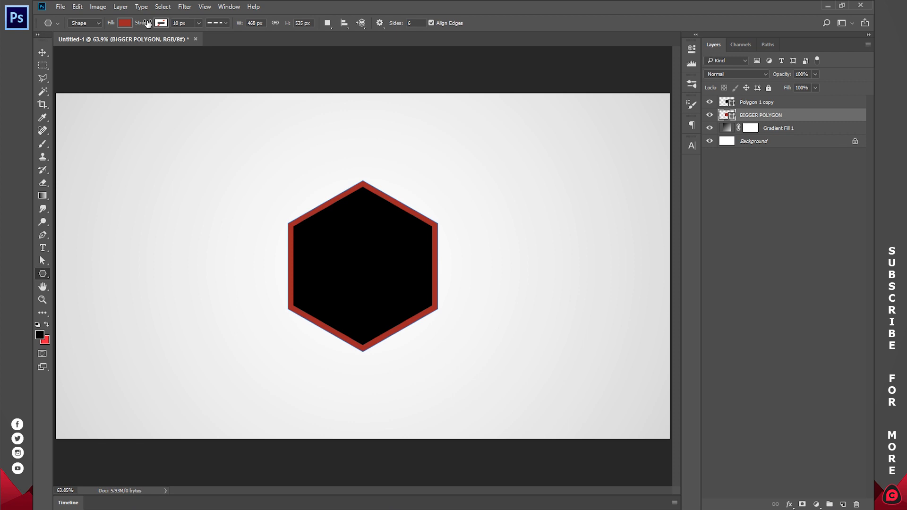
pyautogui.click(123, 22)
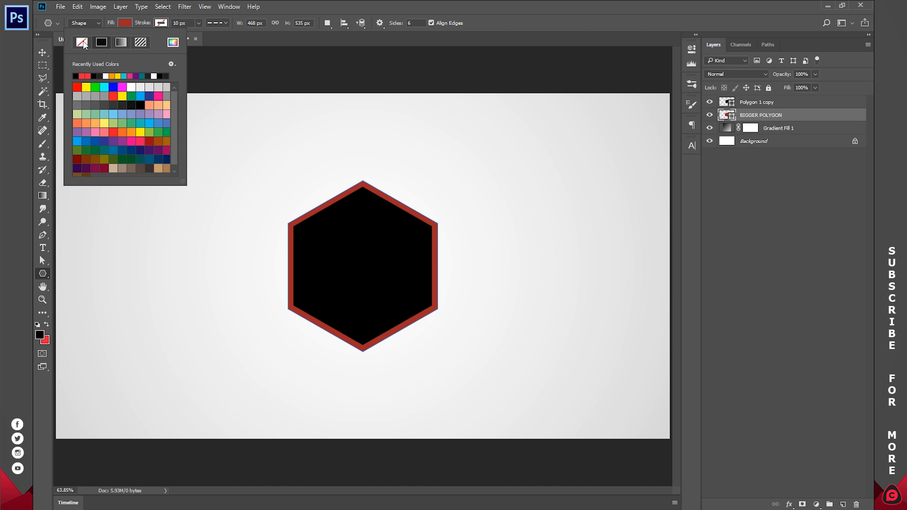
pyautogui.click(83, 43)
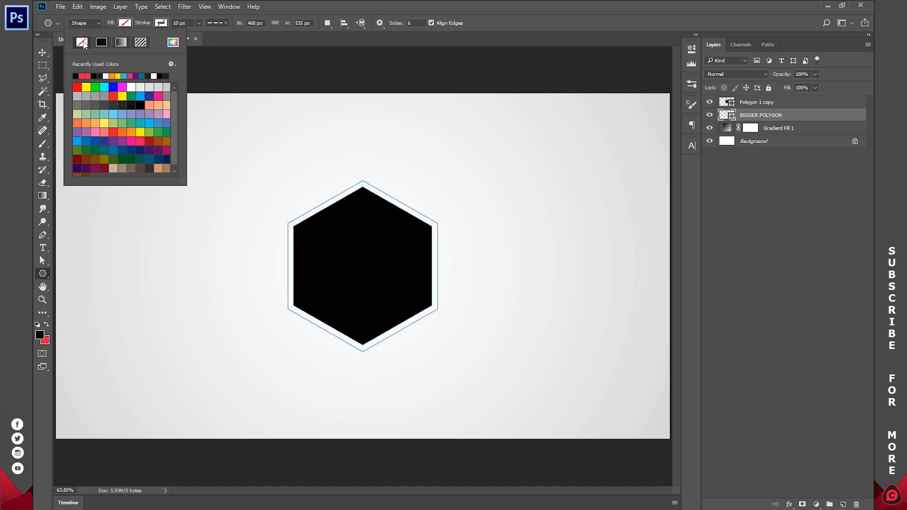
pyautogui.click(161, 23)
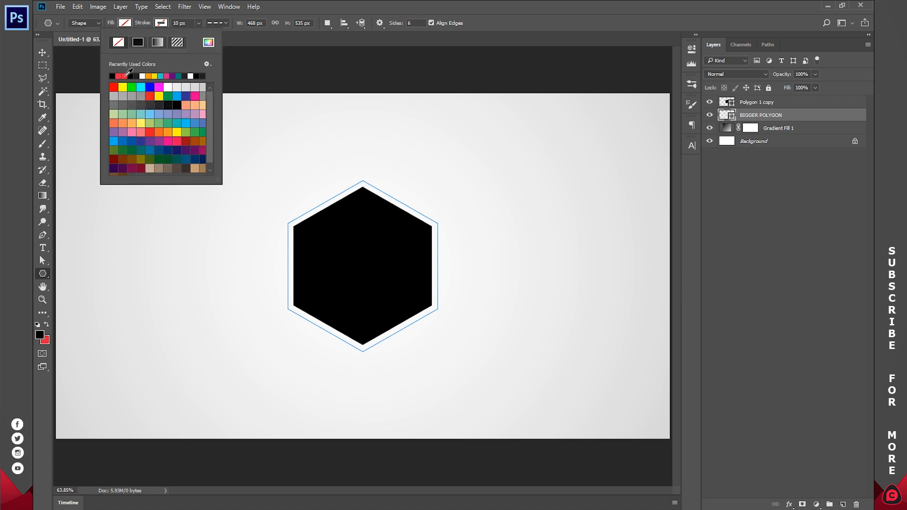
pyautogui.click(122, 75)
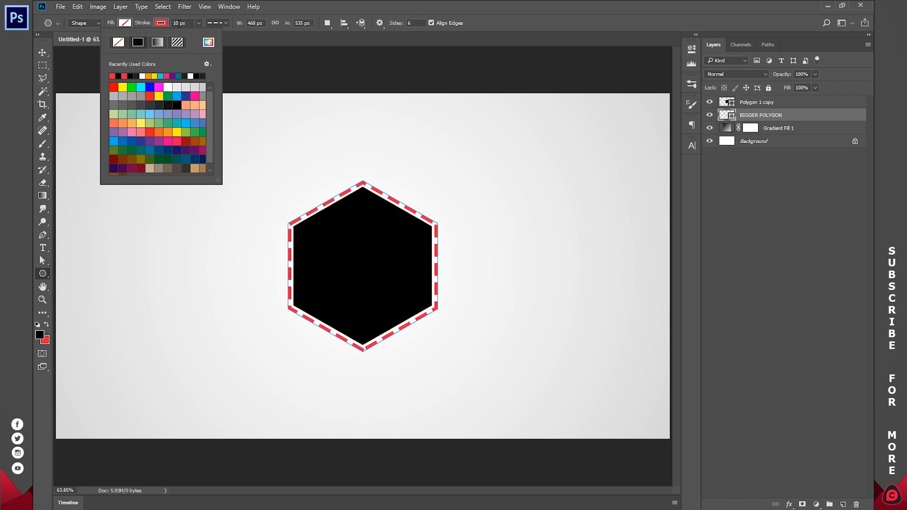
# Step: Set the stroke width of the BIGGER POLYGON outline to 5 px
pyautogui.click(174, 22)
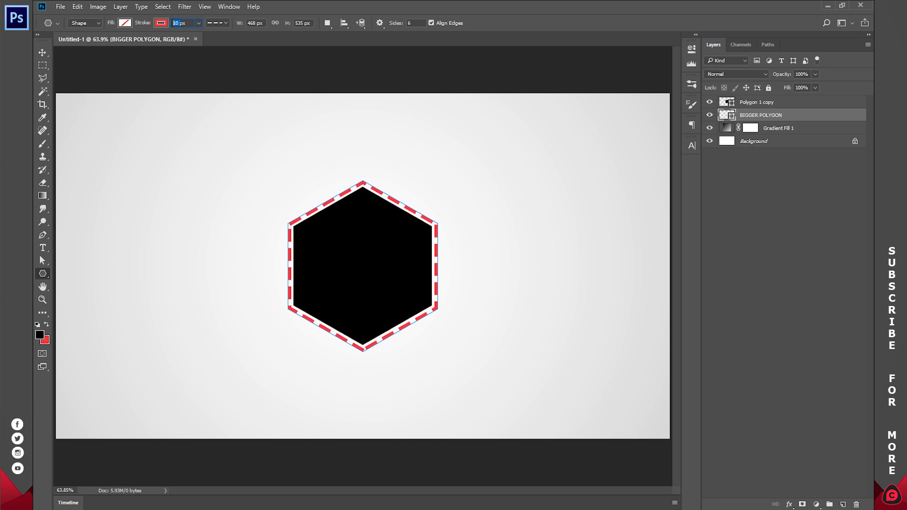
pyautogui.write('5')
pyautogui.press('Return')
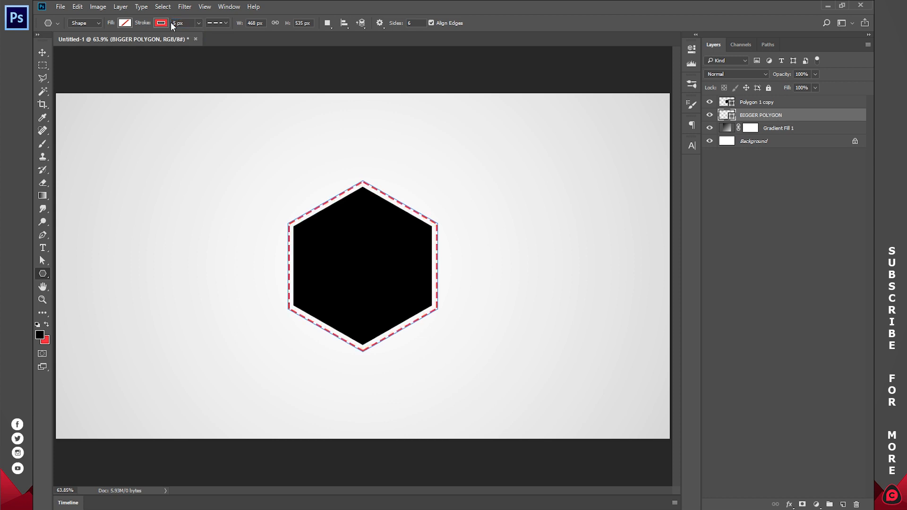
# Step: Try the solid and dotted stroke styles on the outer hexagon, return to the dashed style and deselect the layer
pyautogui.click(225, 22)
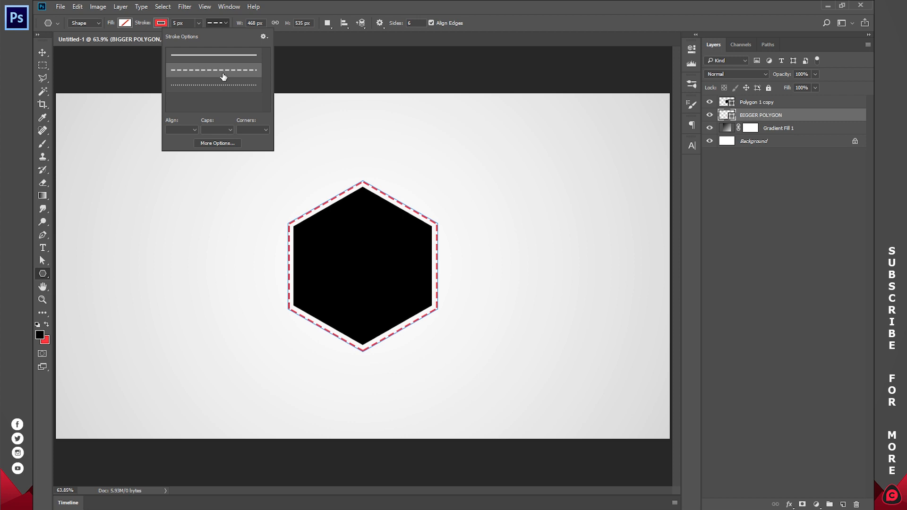
pyautogui.click(219, 55)
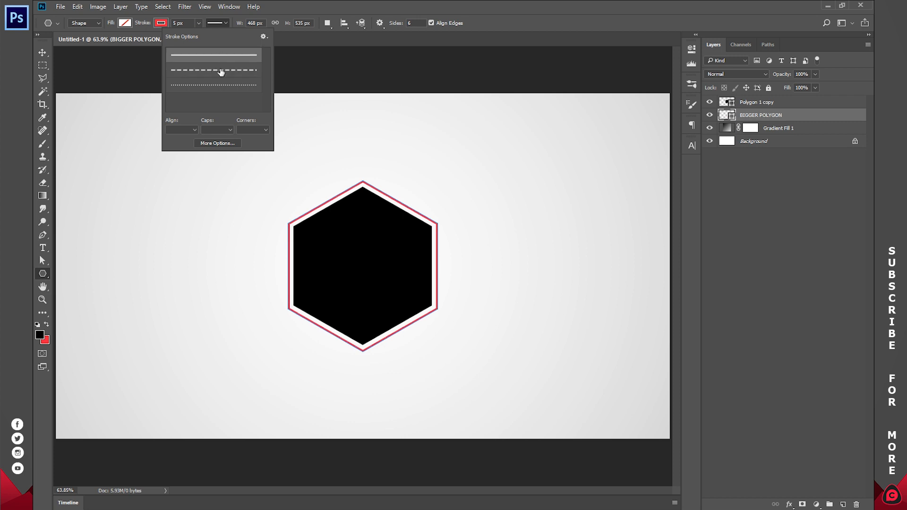
pyautogui.click(221, 70)
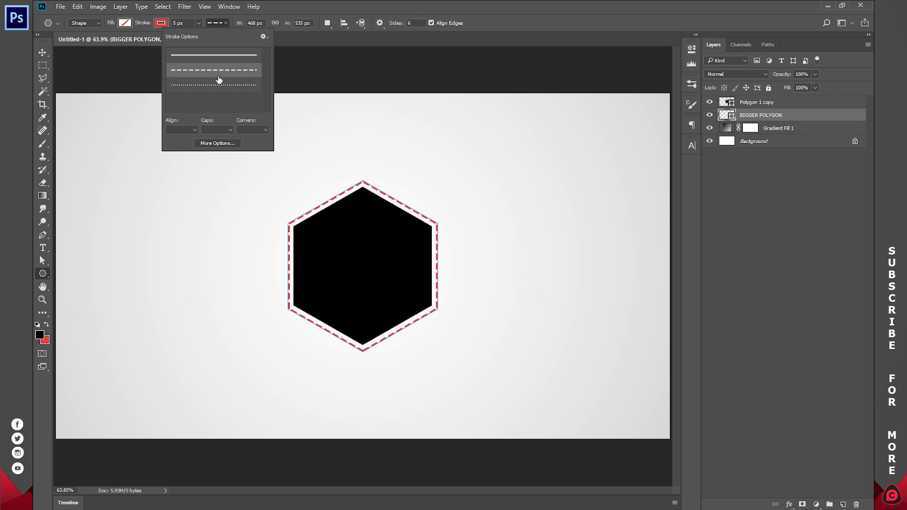
pyautogui.click(222, 89)
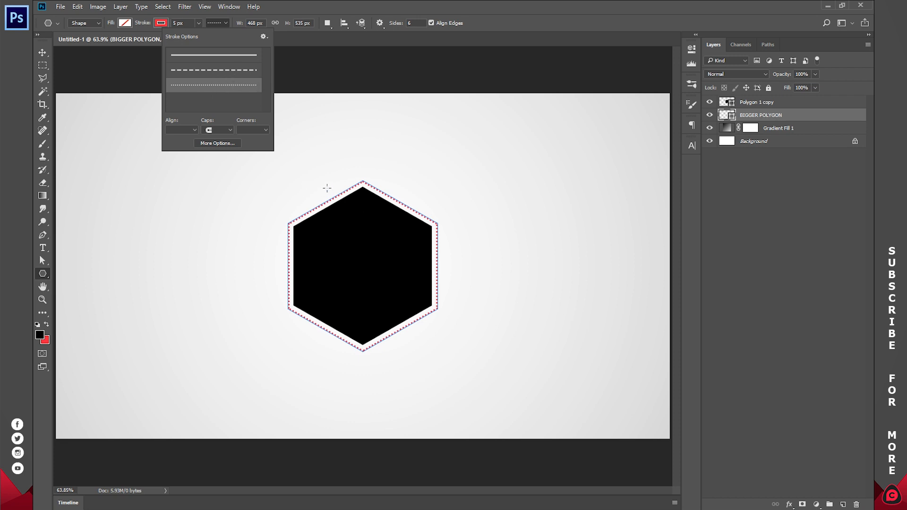
pyautogui.click(214, 70)
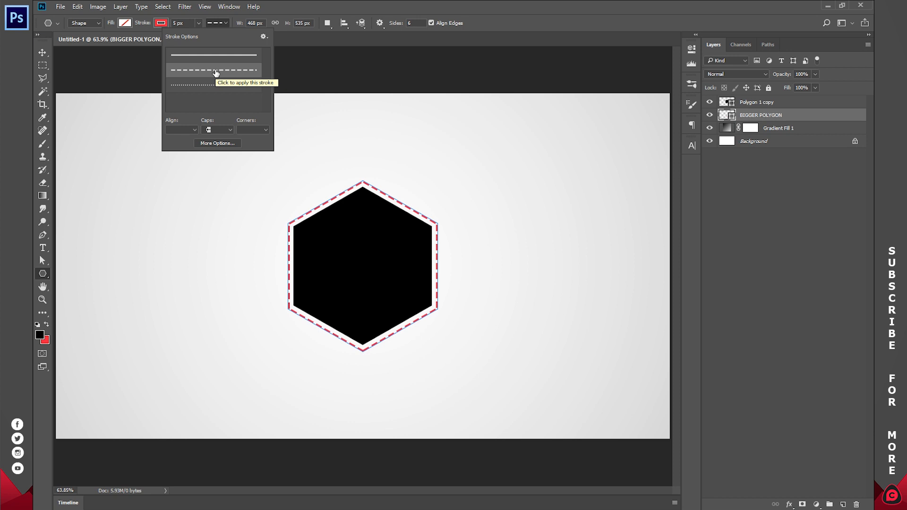
pyautogui.click(733, 237)
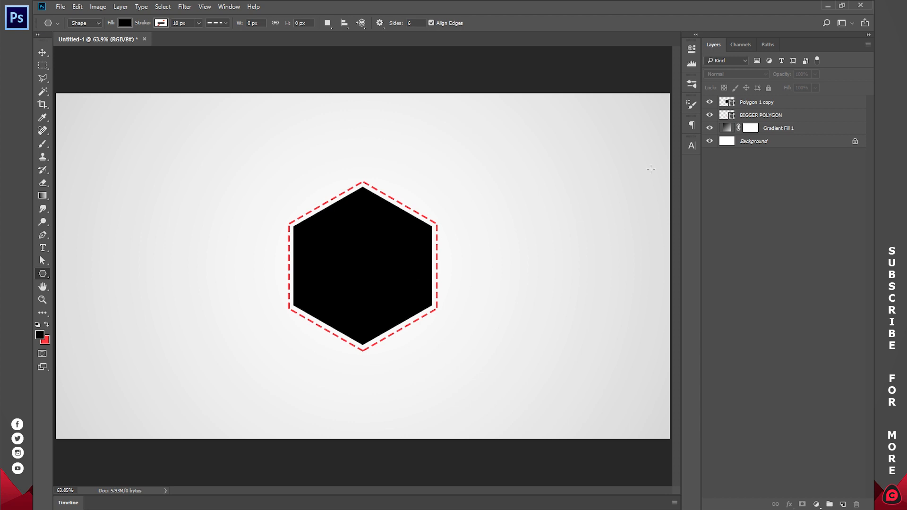
# Step: Place the portrait photo file007284 from the Desktop folder into the design, positioned over the hexagon at X 960 px, Y 740 px
pyautogui.click(161, 509)
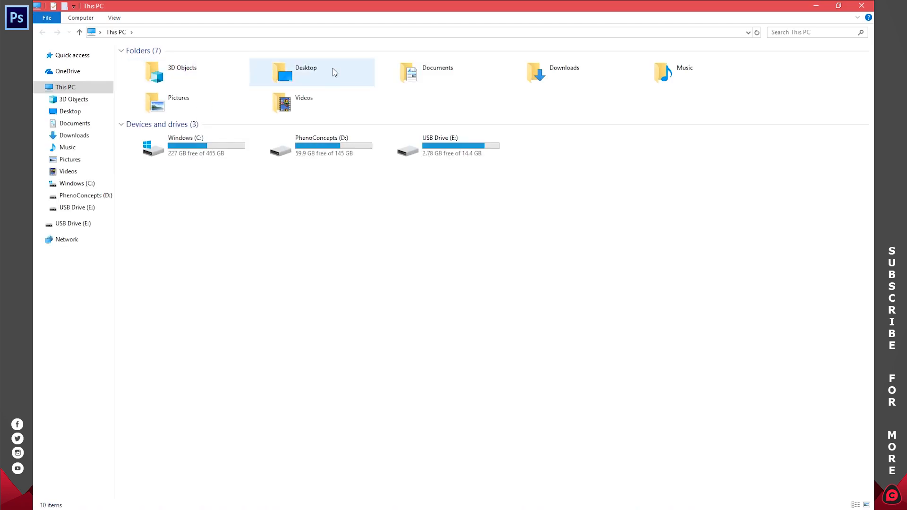
pyautogui.doubleClick(335, 72)
pyautogui.moveTo(846, 302); pyautogui.dragTo(381, 279)
pyautogui.moveTo(398, 223); pyautogui.dragTo(381, 273)
pyautogui.click(375, 22)
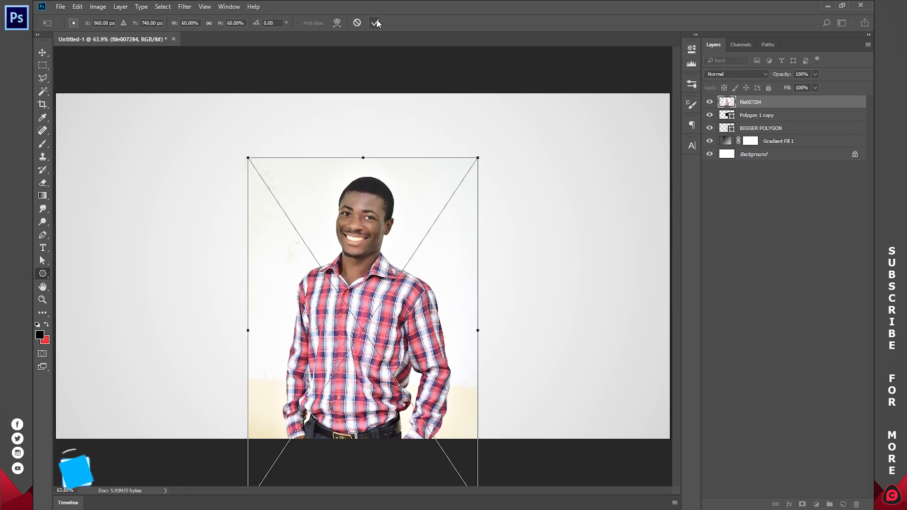
# Step: Clip the file007284 photo layer to the Polygon 1 copy hexagon with a clipping mask
pyautogui.rightClick(762, 101)
pyautogui.click(776, 102)
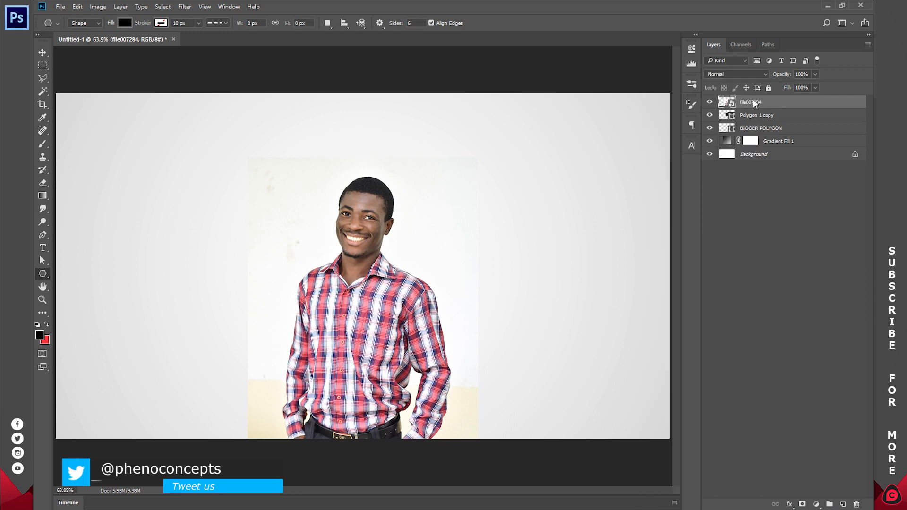
pyautogui.rightClick(754, 101)
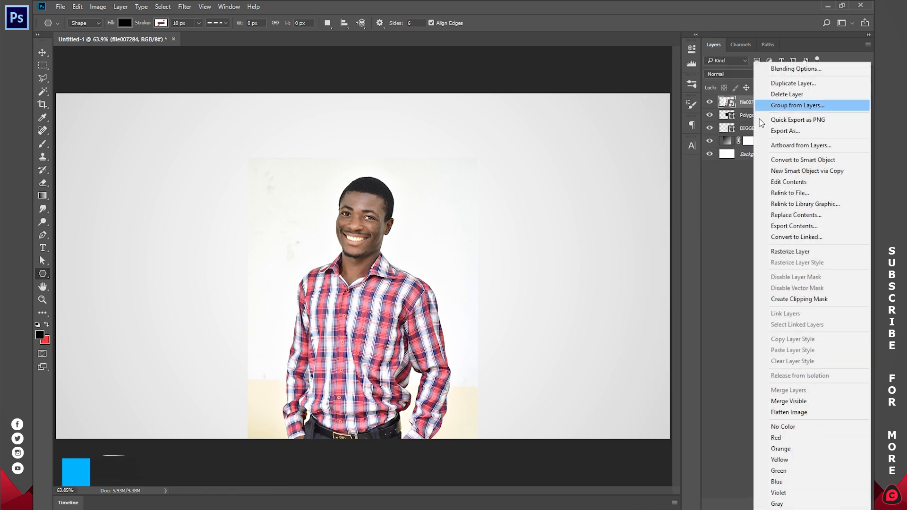
pyautogui.click(794, 299)
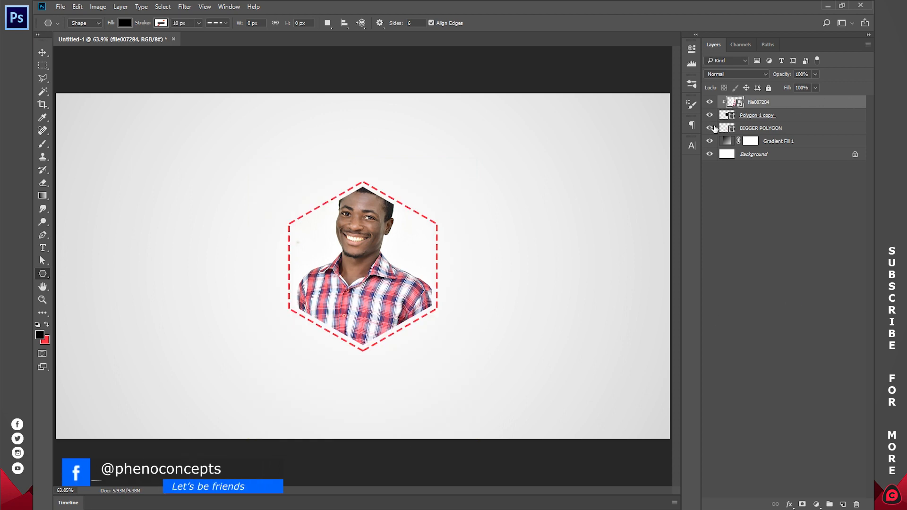
# Step: Move the clipped photo down slightly so the whole head fits inside the hexagon, and deselect the layer
pyautogui.click(43, 52)
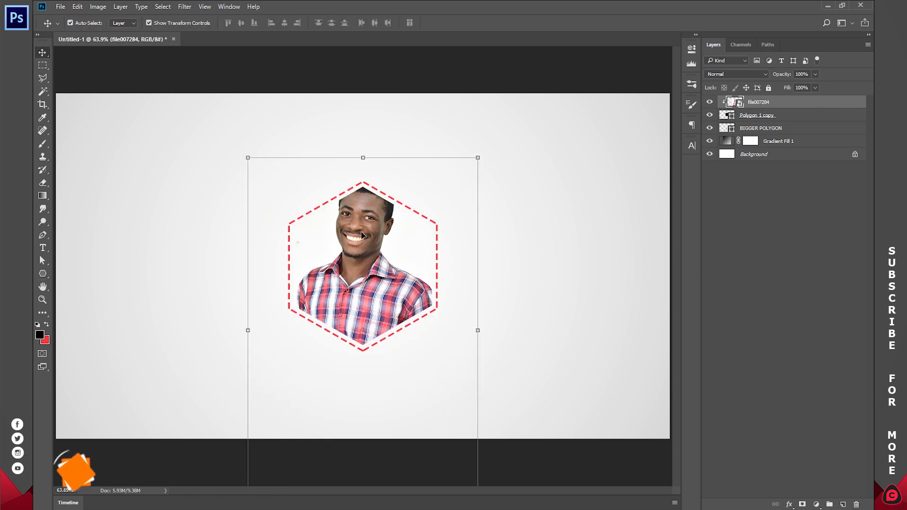
pyautogui.click(478, 158)
pyautogui.moveTo(384, 229); pyautogui.dragTo(380, 252)
pyautogui.press('Return')
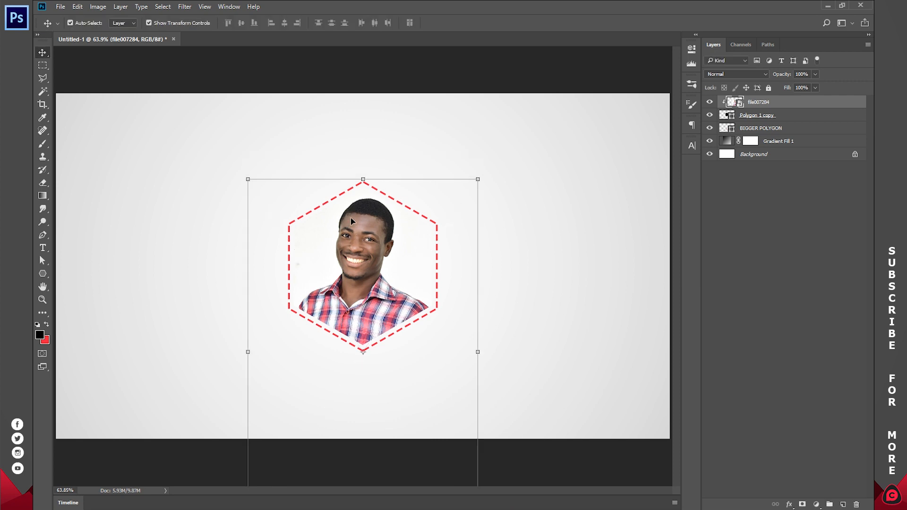
pyautogui.click(753, 191)
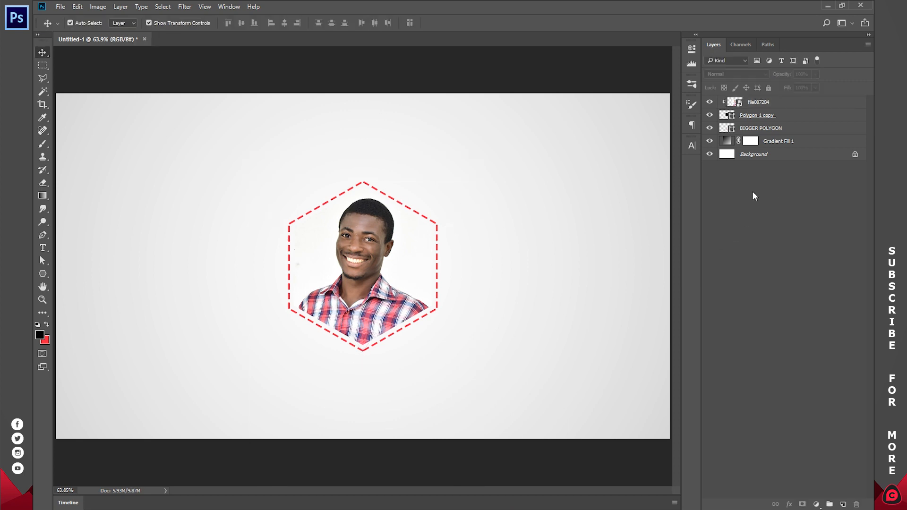
# Step: Rasterize the file007284 photo layer
pyautogui.click(757, 102)
pyautogui.rightClick(762, 103)
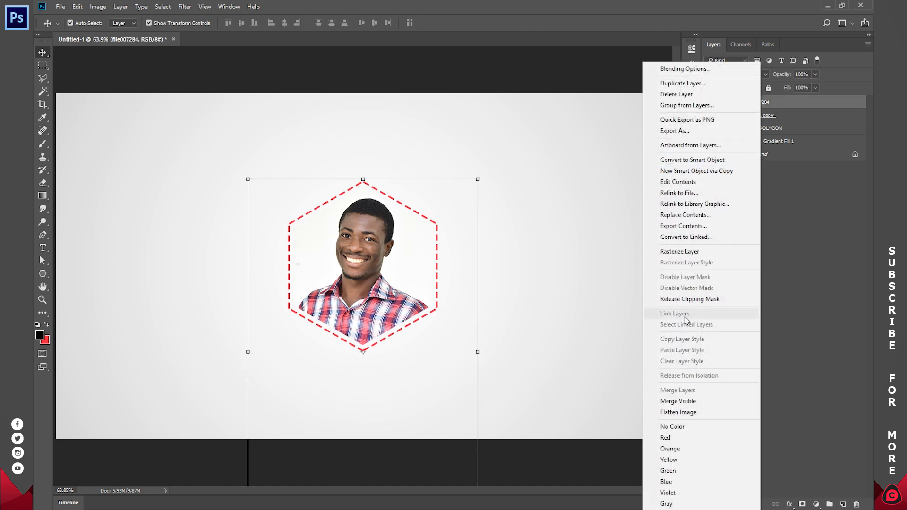
pyautogui.click(692, 257)
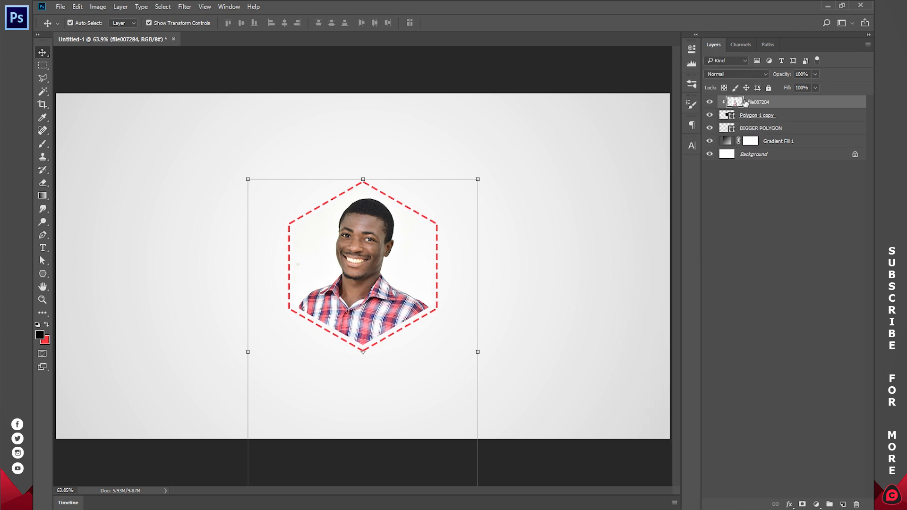
# Step: Select the photo's white background with the Magic Wand at tolerance 32, delete it and clear the selection
pyautogui.click(43, 91)
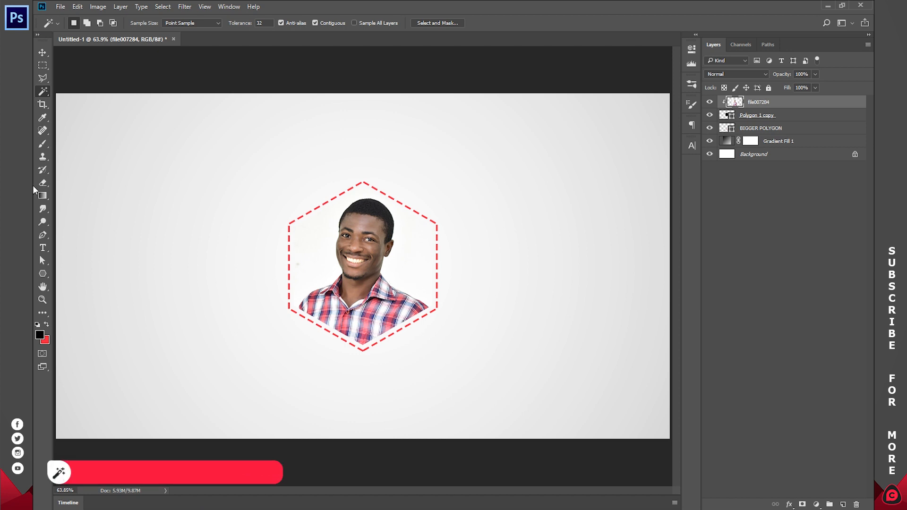
pyautogui.click(399, 254)
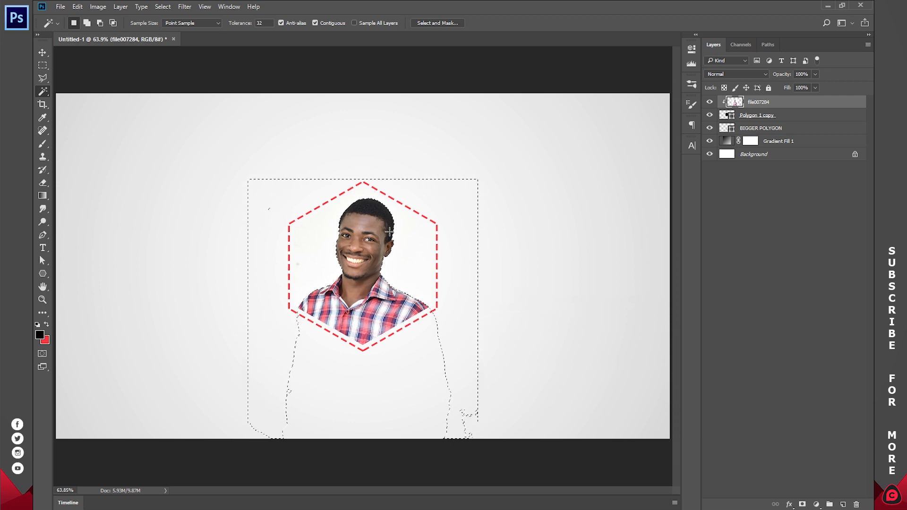
pyautogui.hotkey('alt', 'BackSpace')
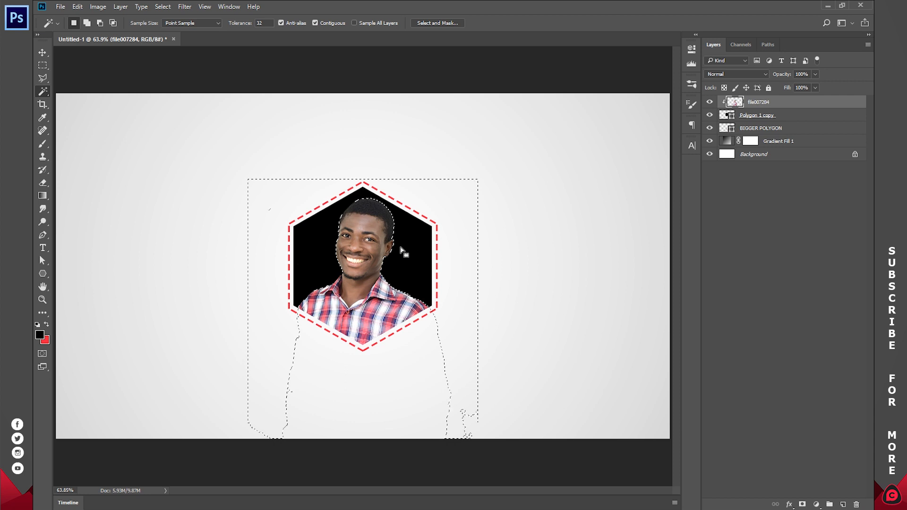
pyautogui.hotkey('ctrl', 'd')
# Step: Change the Polygon 1 copy hexagon's fill to red #fd203f, sampled from the background colour swatch
pyautogui.click(726, 116)
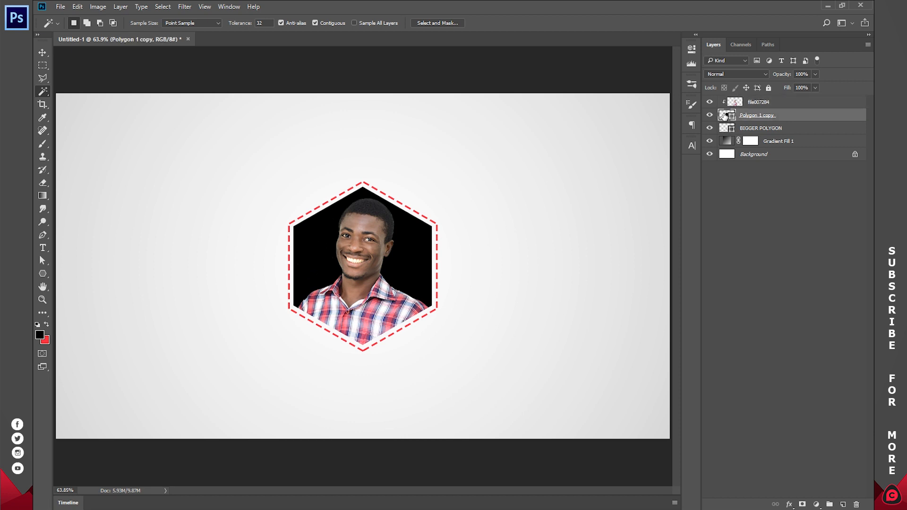
pyautogui.doubleClick(725, 116)
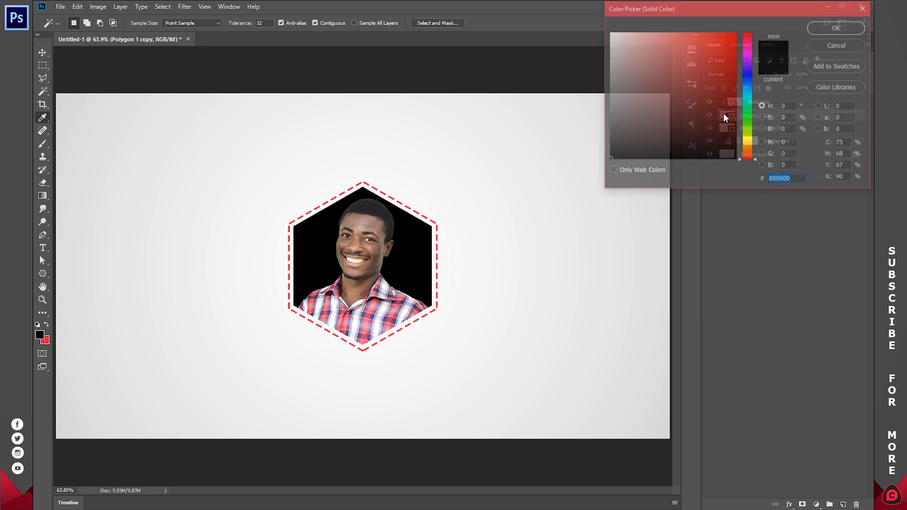
pyautogui.click(44, 340)
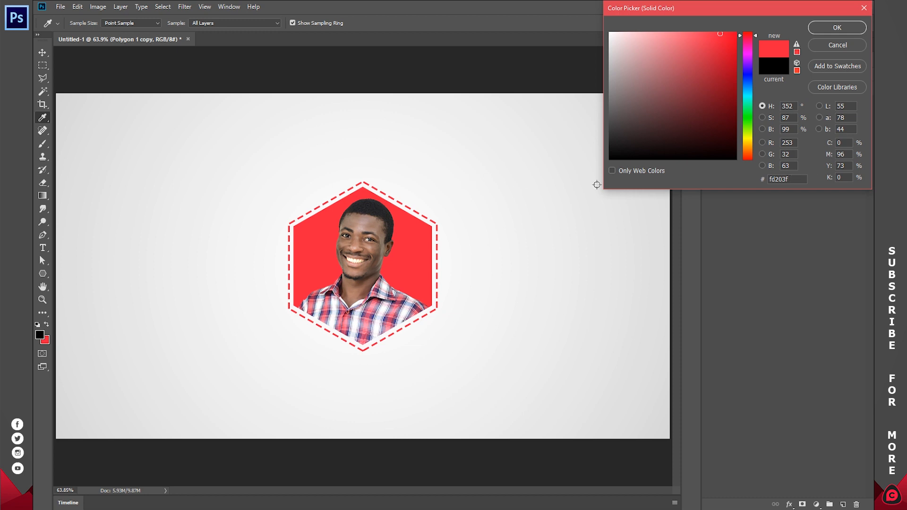
pyautogui.click(843, 25)
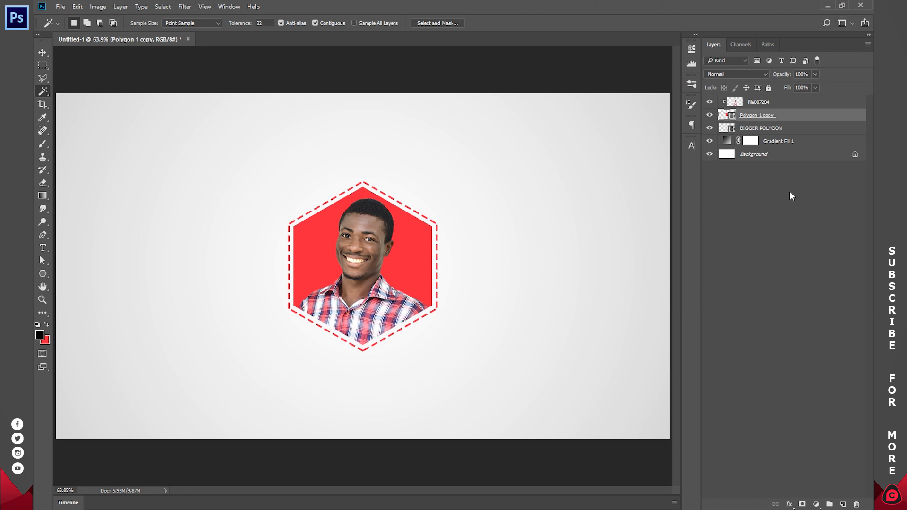
pyautogui.click(789, 192)
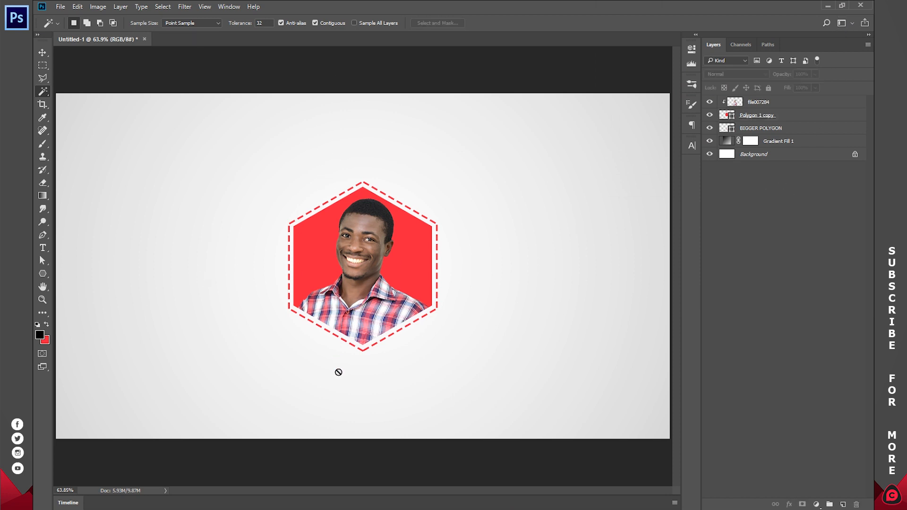
# Step: Draw a vertical line about 2.08 in long across the hexagon, left of its centre, with the Line tool at 3 px weight
pyautogui.click(43, 274)
pyautogui.rightClick(42, 273)
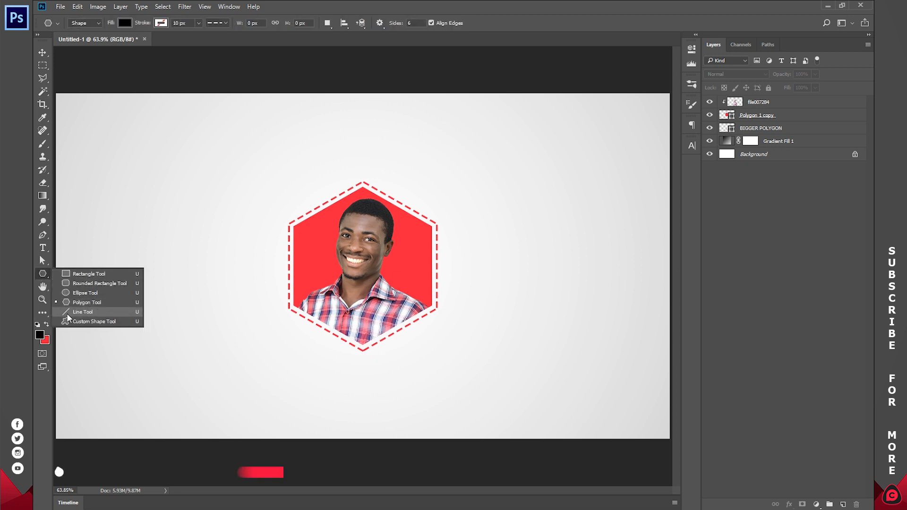
pyautogui.click(83, 312)
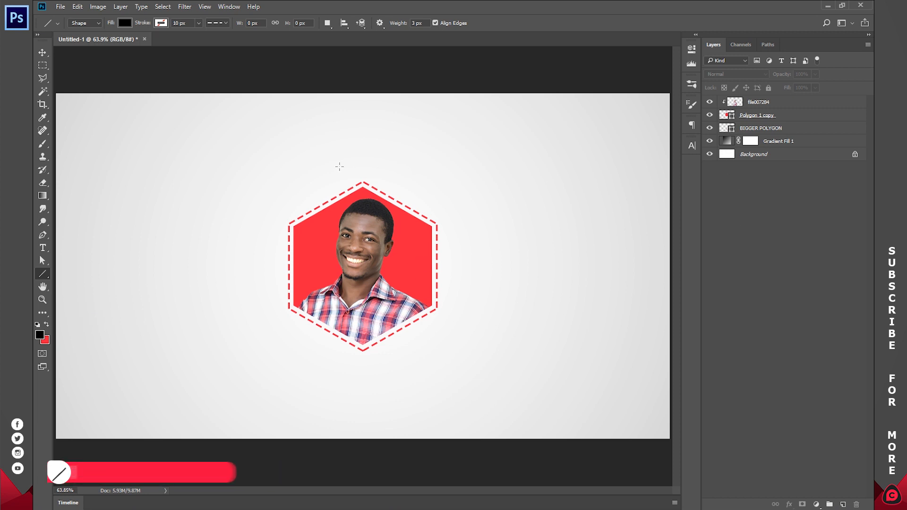
pyautogui.moveTo(337, 167); pyautogui.dragTo(337, 366)
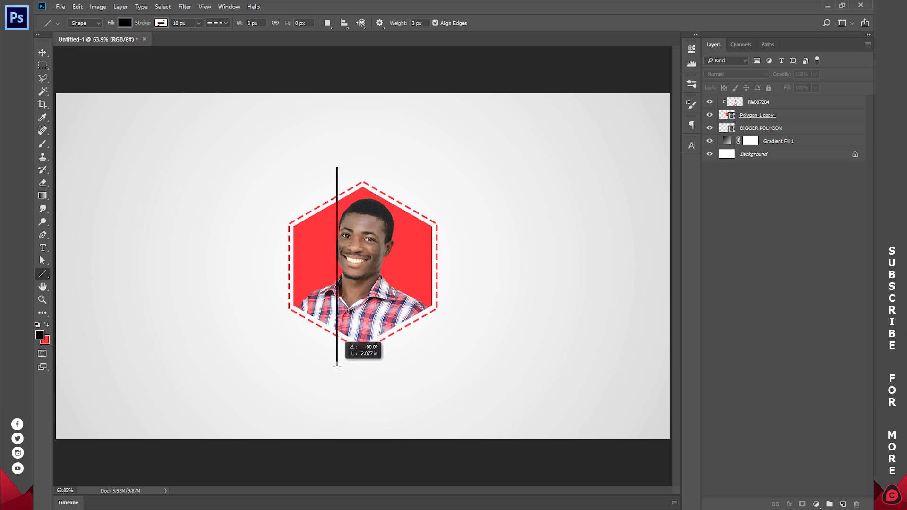
# Step: Duplicate the finished vertical line twice and shift the uppermost copy a short distance to the right of the original
pyautogui.moveTo(337, 367); pyautogui.dragTo(337, 366)
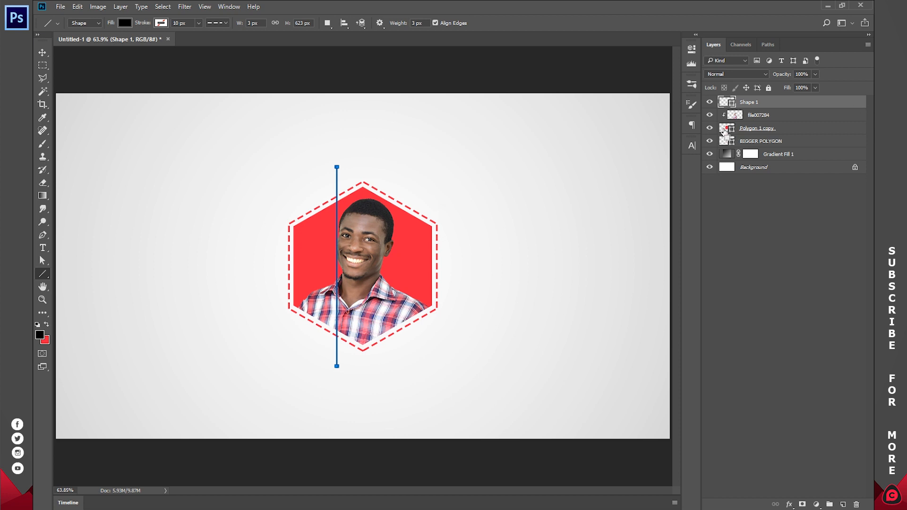
pyautogui.hotkey('ctrl', 'j')
pyautogui.hotkey('ctrl', 'j')
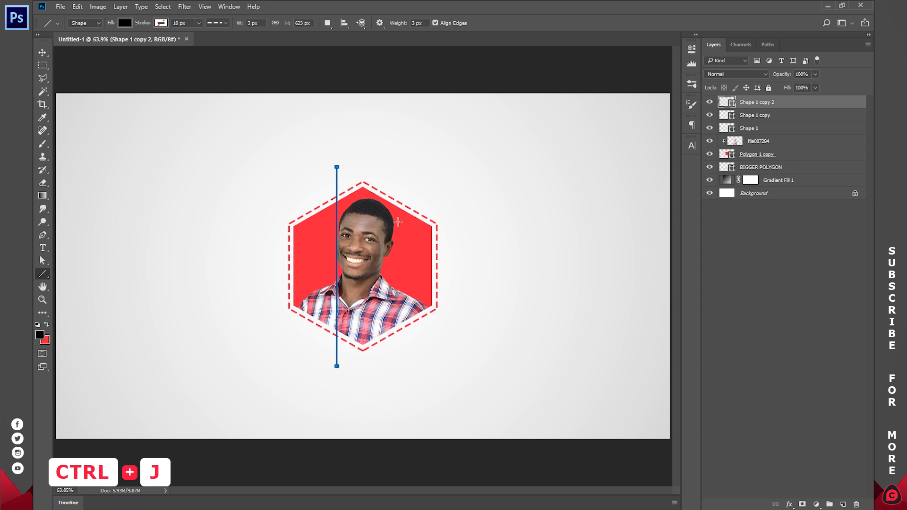
pyautogui.click(42, 52)
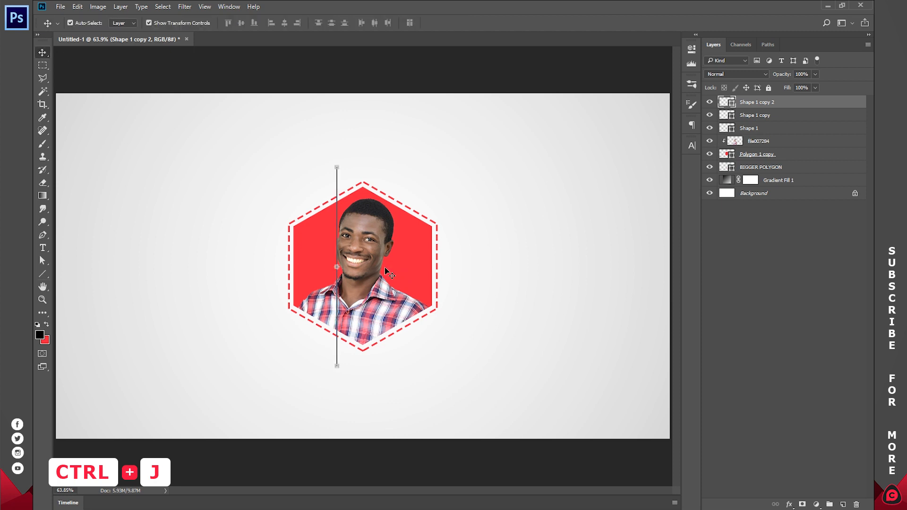
pyautogui.hotkey('ctrl', 't')
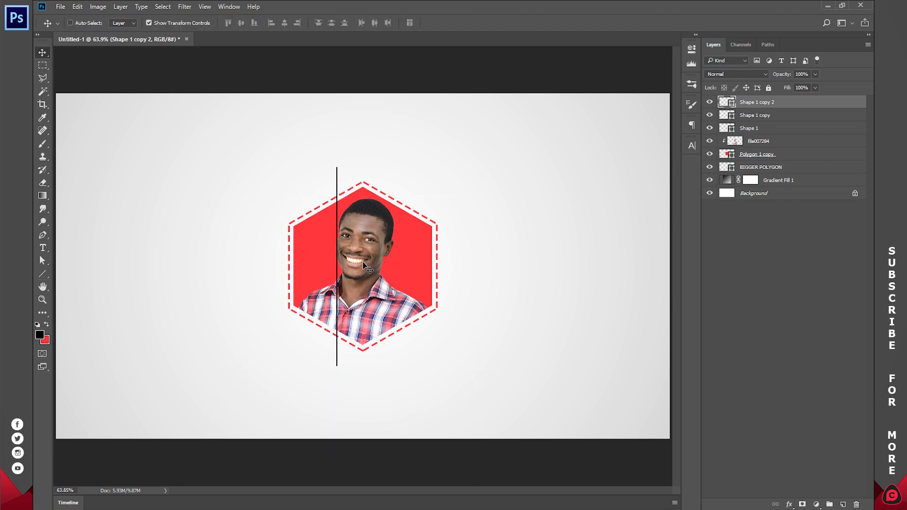
pyautogui.moveTo(366, 265); pyautogui.dragTo(381, 236)
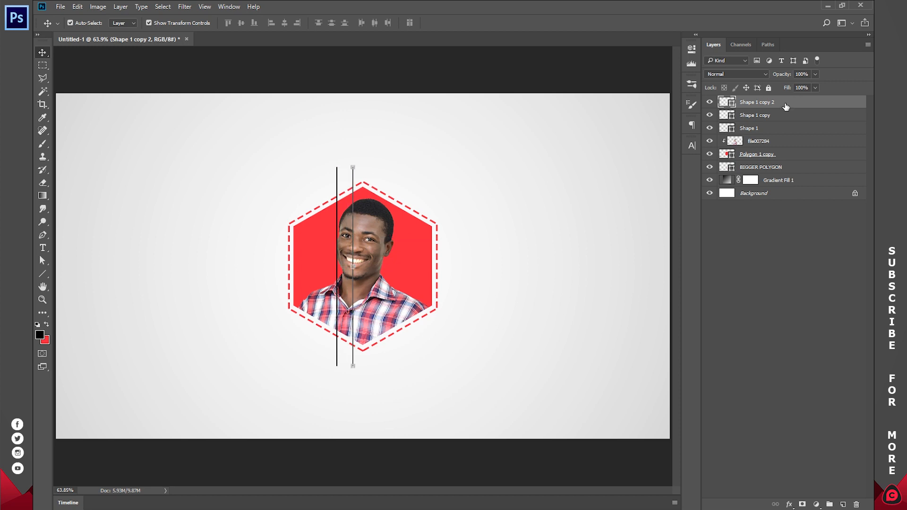
# Step: Move the Shape 1 copy line about 0.333 in to the right so the three vertical lines are evenly spaced
pyautogui.click(762, 119)
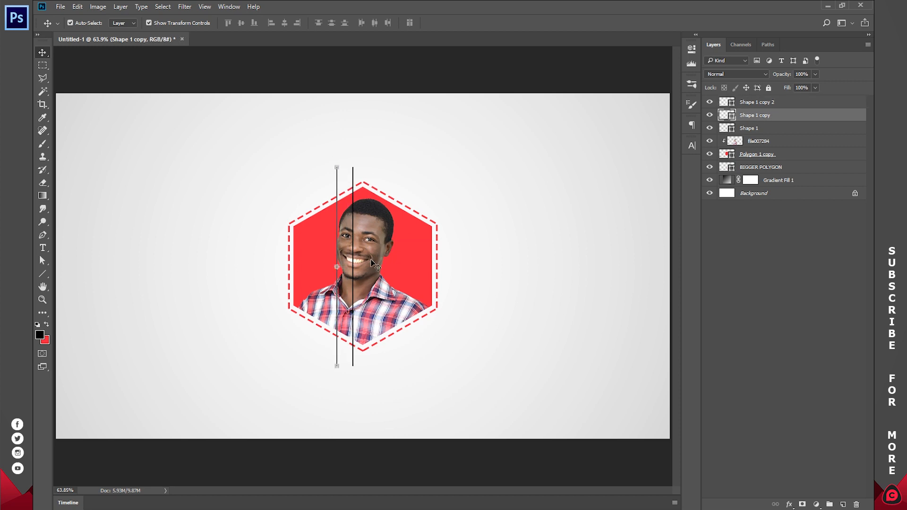
pyautogui.moveTo(371, 266); pyautogui.dragTo(396, 243)
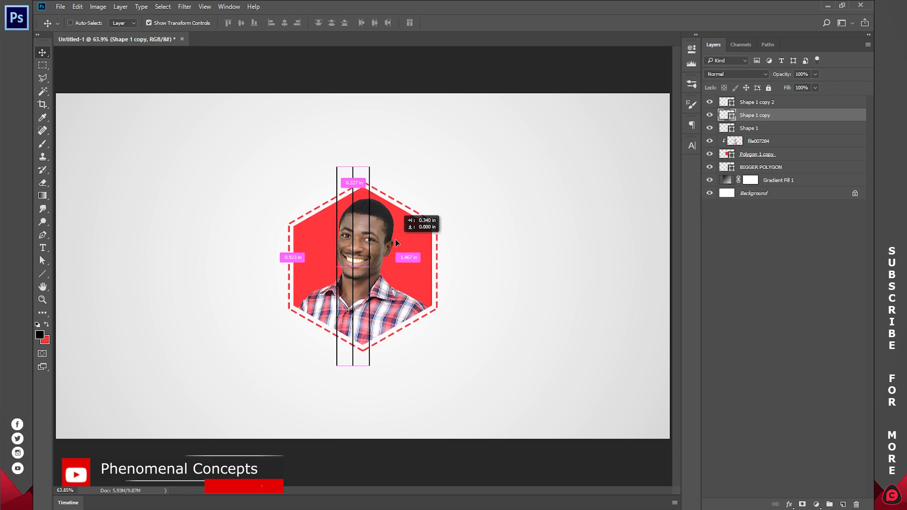
pyautogui.moveTo(396, 243); pyautogui.dragTo(396, 243)
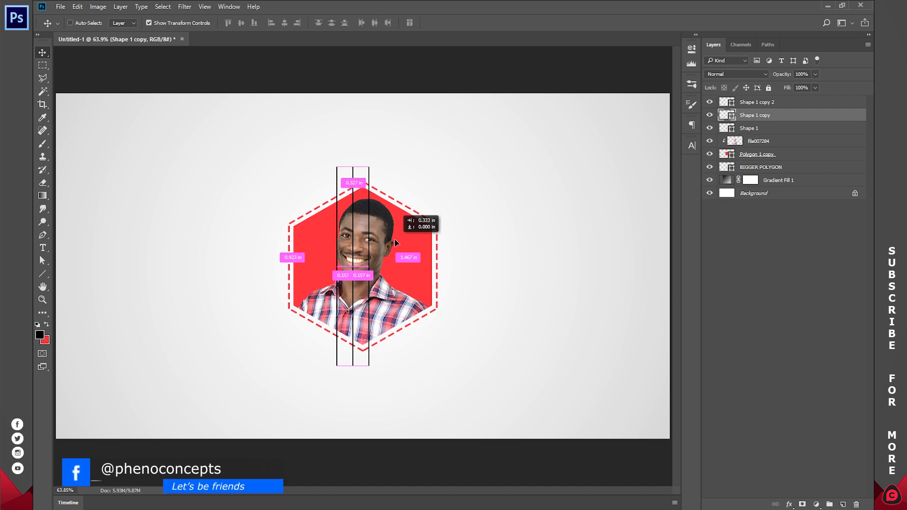
pyautogui.moveTo(395, 240); pyautogui.dragTo(395, 240)
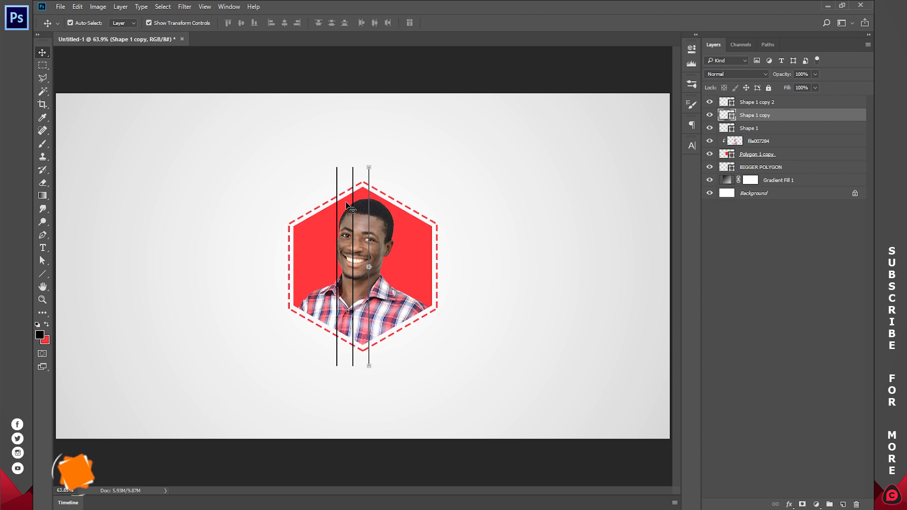
# Step: Move all three line layers together to the hexagon's centre, at X 960.50 px and Y 539.50 px
pyautogui.keyDown('shift'); pyautogui.click(751, 129); pyautogui.keyUp('shift')
pyautogui.keyDown('shift'); pyautogui.click(761, 103); pyautogui.keyUp('shift')
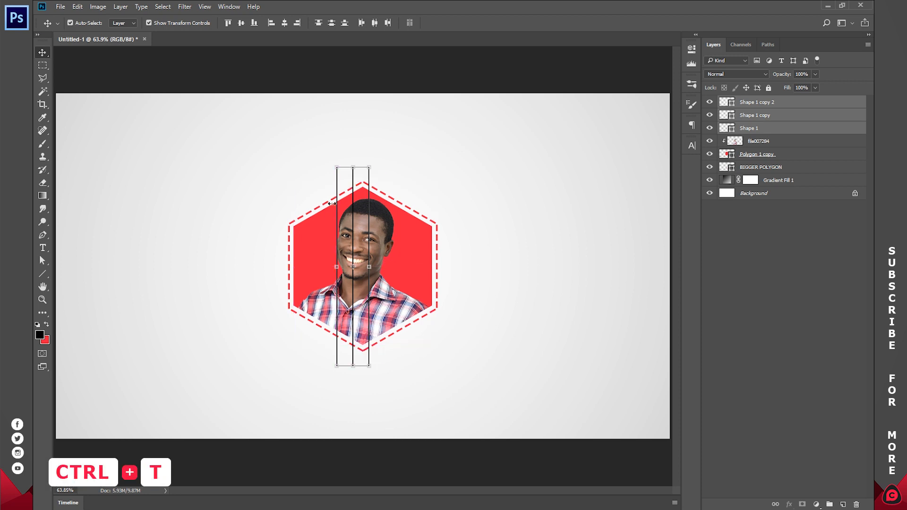
pyautogui.hotkey('ctrl', 't')
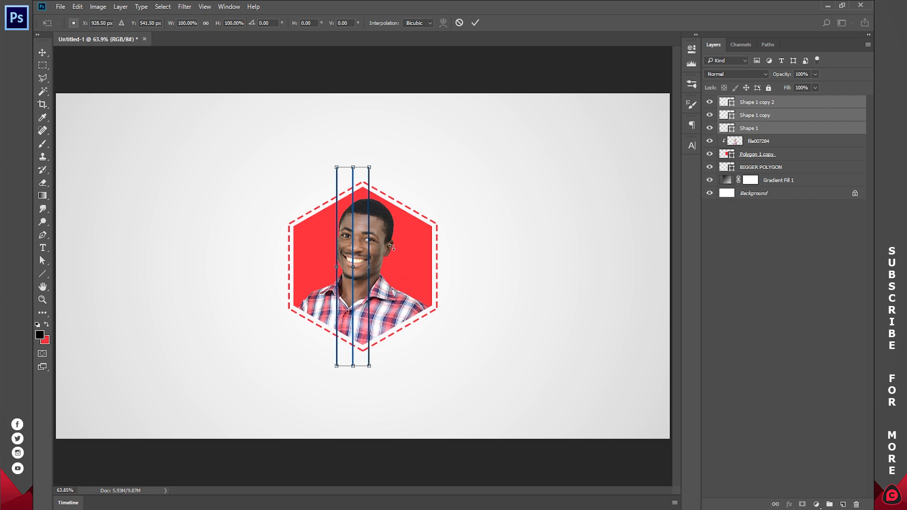
pyautogui.moveTo(359, 257); pyautogui.dragTo(369, 256)
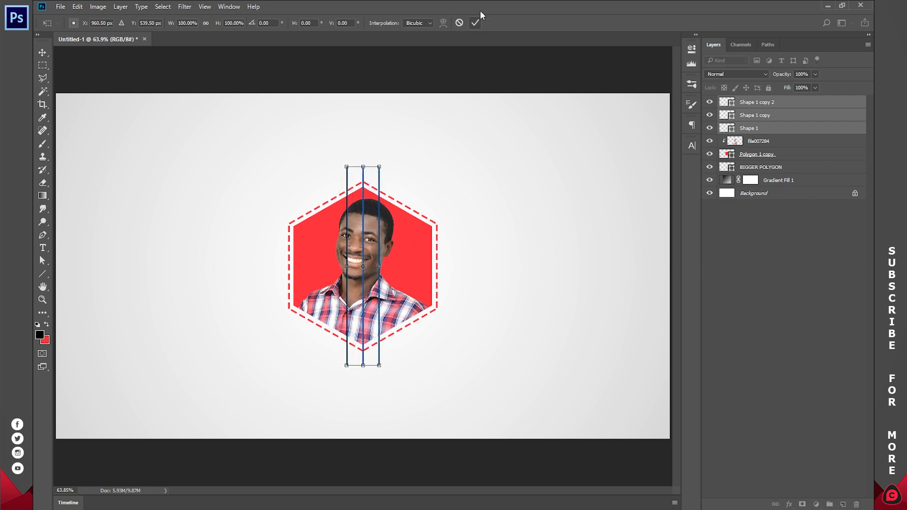
pyautogui.click(475, 22)
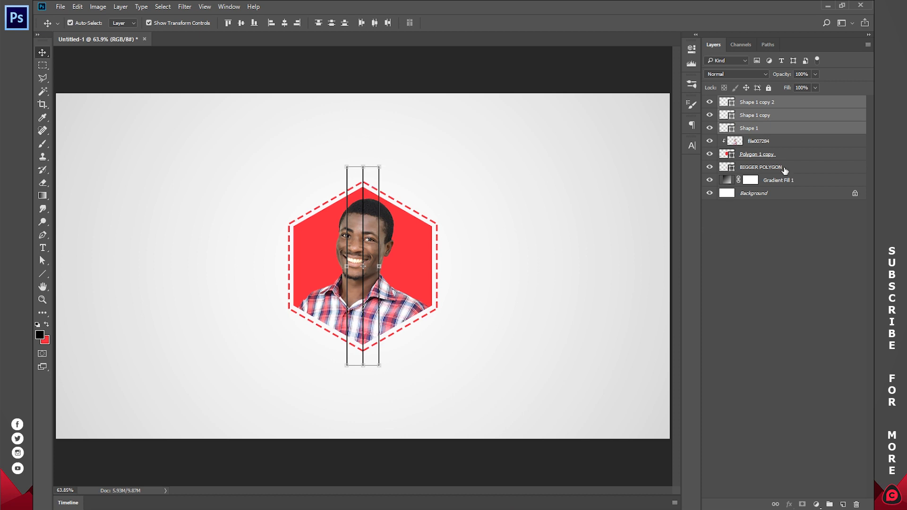
# Step: Place the three line layers directly below the BIGGER POLYGON layer and merge them into one shape layer
pyautogui.moveTo(770, 129); pyautogui.dragTo(766, 173)
pyautogui.click(772, 236)
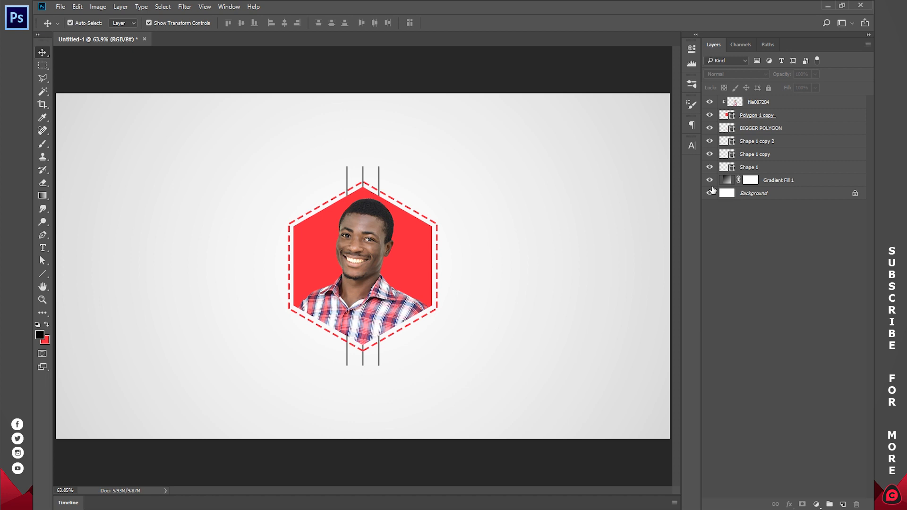
pyautogui.click(770, 167)
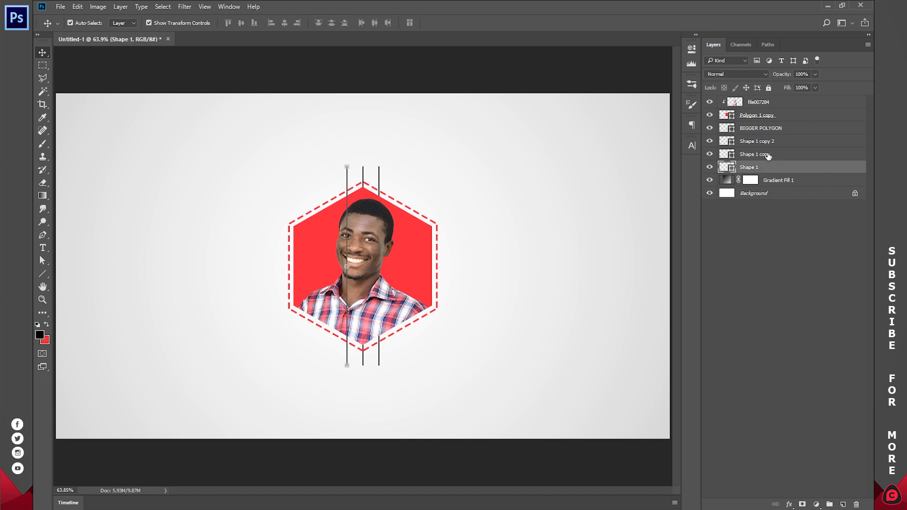
pyautogui.keyDown('shift'); pyautogui.click(766, 142); pyautogui.keyUp('shift')
pyautogui.rightClick(764, 141)
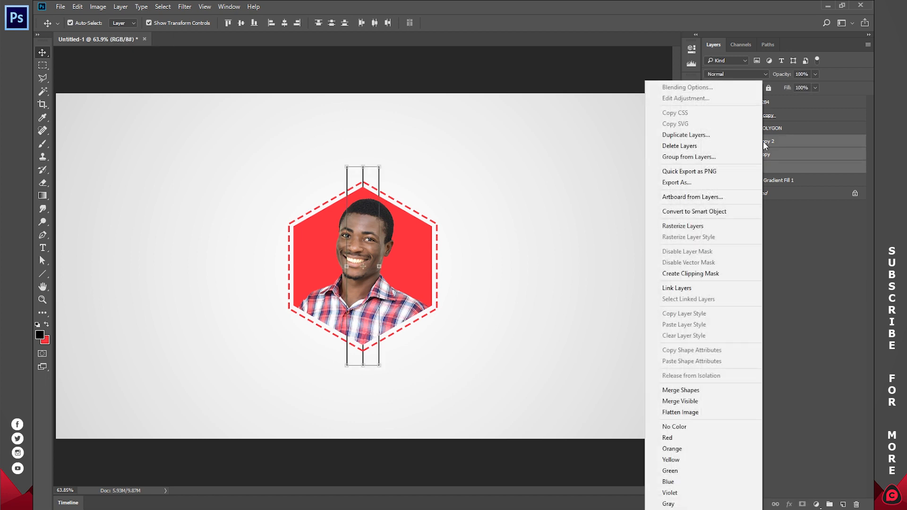
pyautogui.click(693, 390)
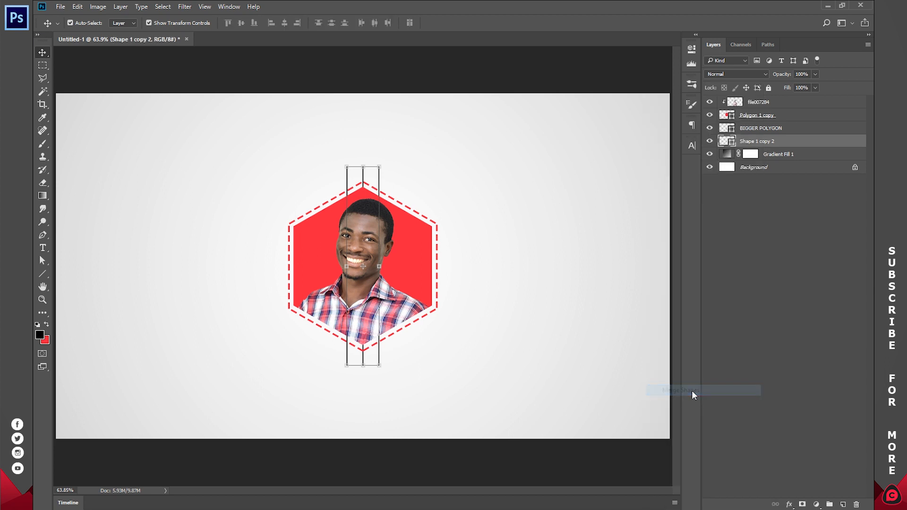
# Step: Recolour the merged lines red by sampling the hexagon's fill, darken the shade slightly and deselect the layer
pyautogui.doubleClick(726, 141)
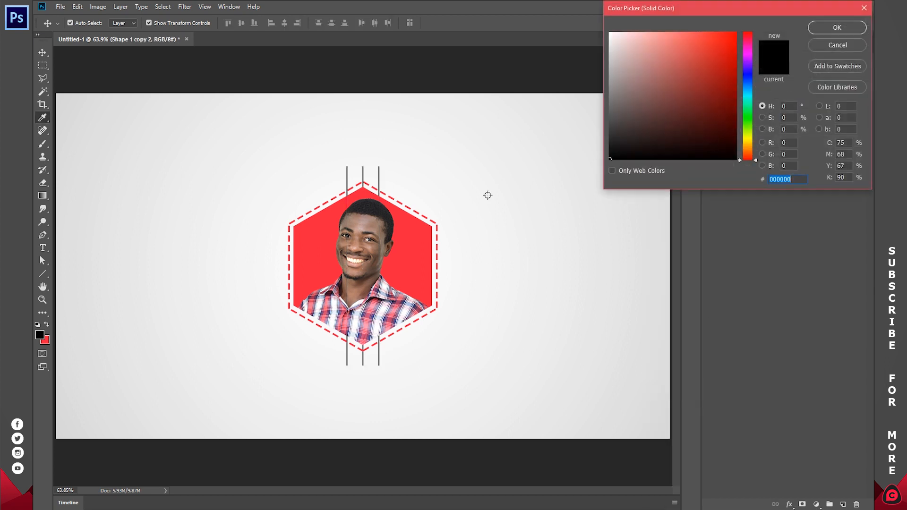
pyautogui.click(422, 249)
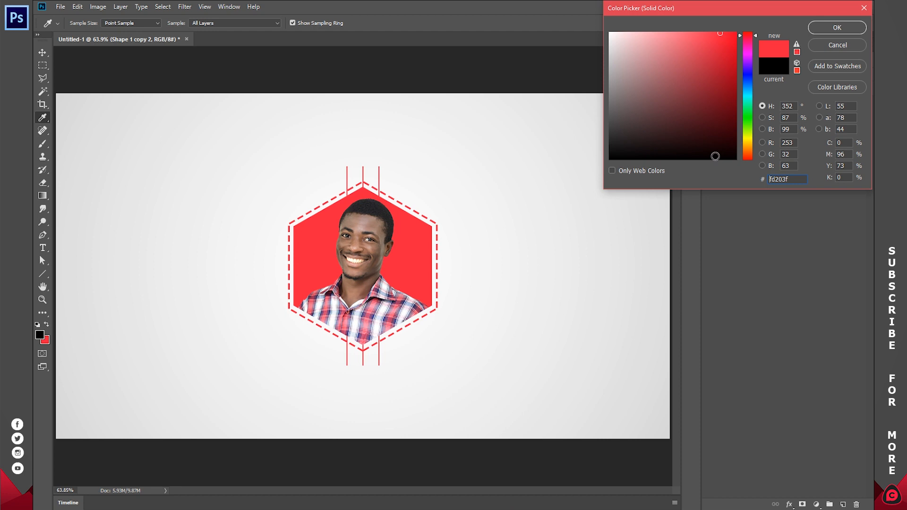
pyautogui.click(724, 58)
pyautogui.moveTo(725, 50); pyautogui.dragTo(721, 41)
pyautogui.click(835, 29)
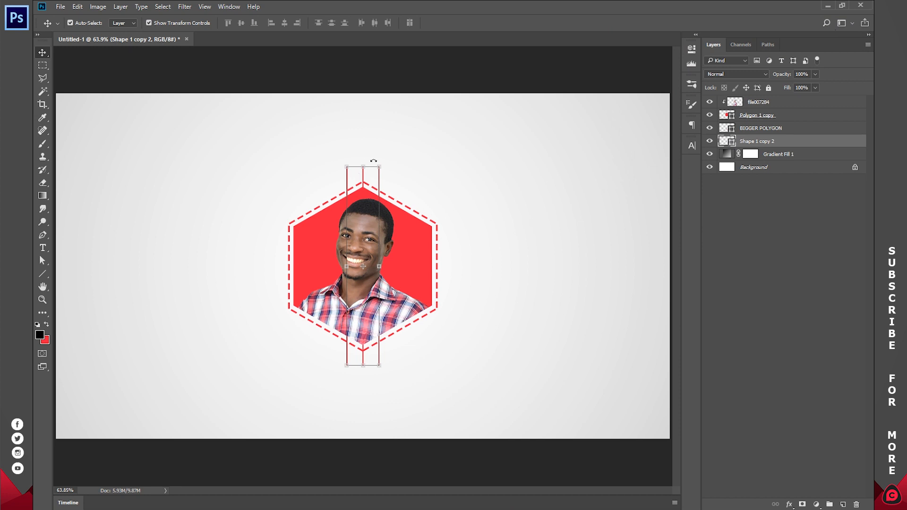
pyautogui.click(712, 287)
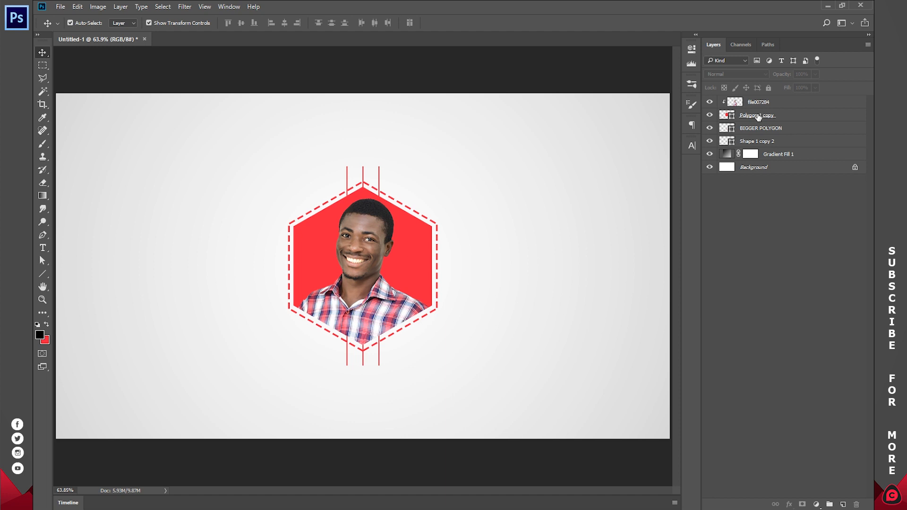
# Step: Duplicate the red Polygon 1 copy hexagon and fill the lower of the two with white, #ffffff
pyautogui.click(734, 118)
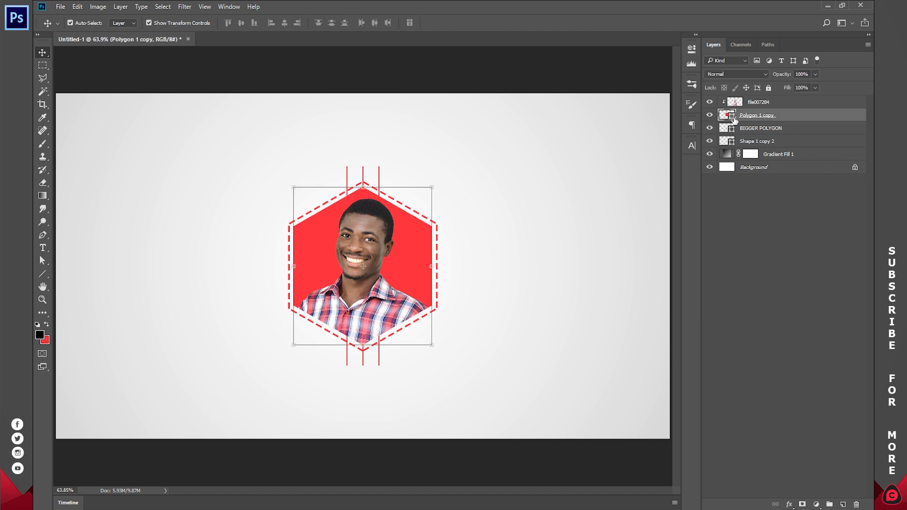
pyautogui.hotkey('ctrl', 'j')
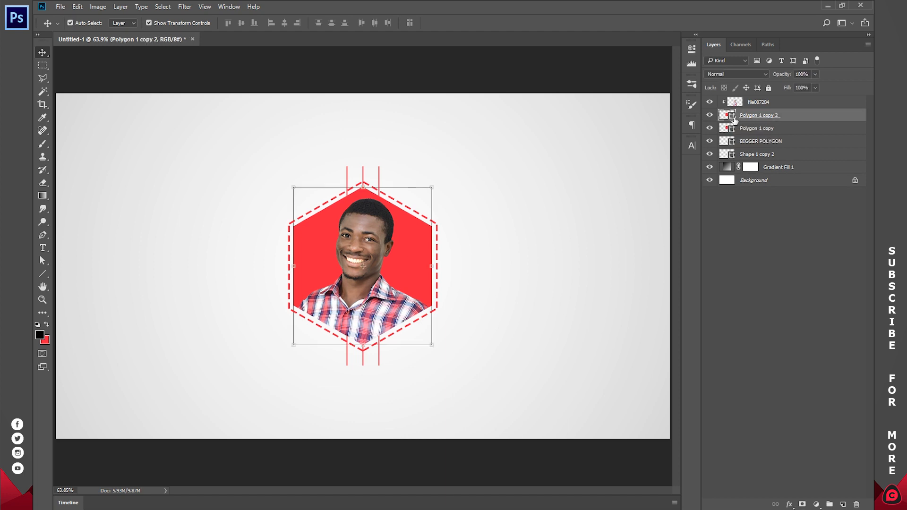
pyautogui.click(760, 131)
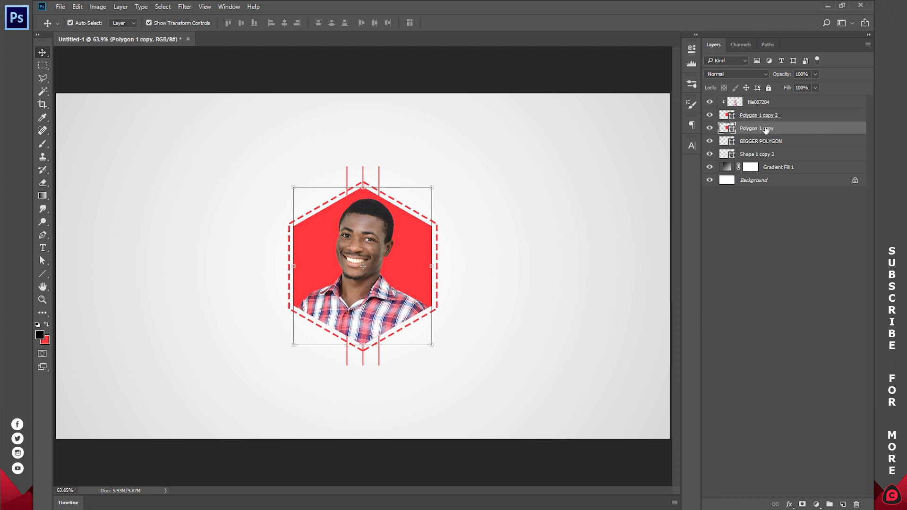
pyautogui.doubleClick(727, 128)
pyautogui.click(611, 34)
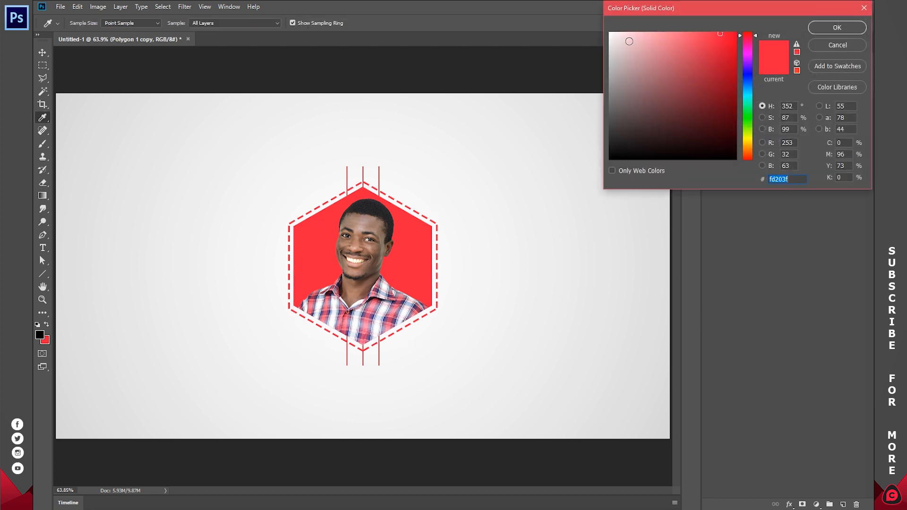
pyautogui.click(825, 29)
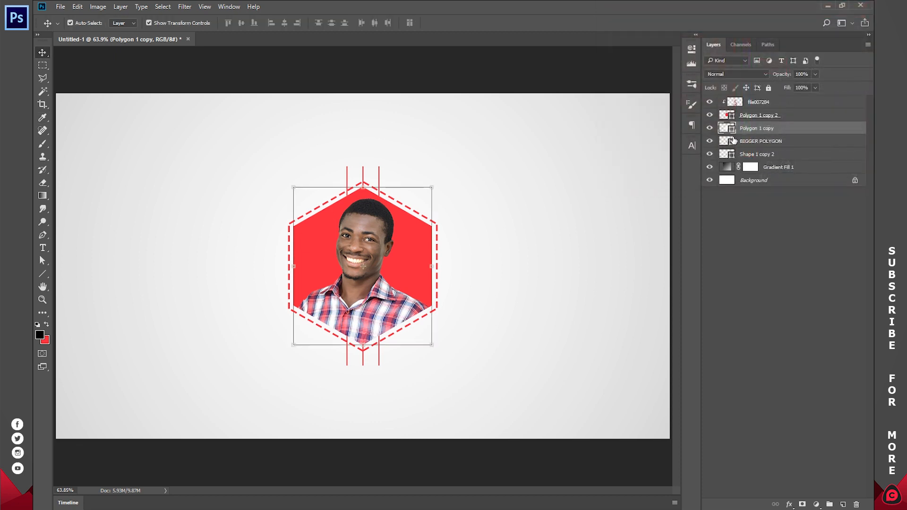
pyautogui.click(761, 103)
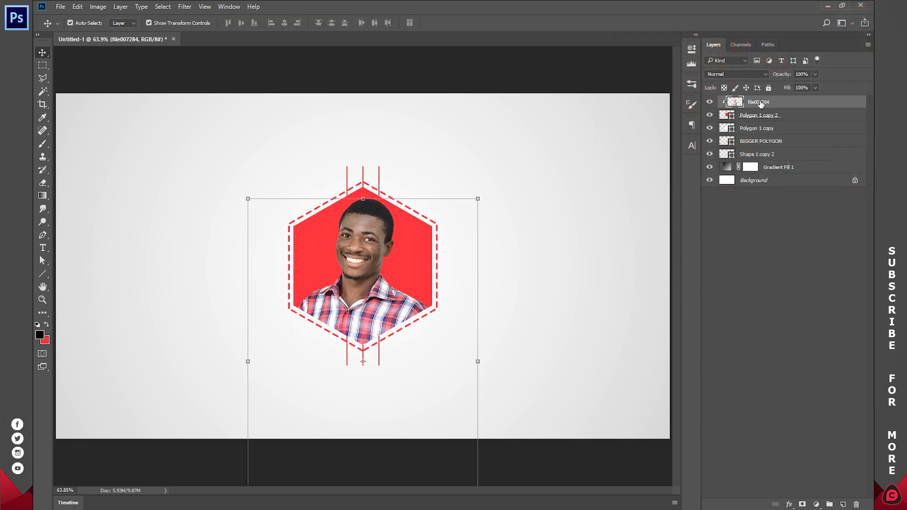
pyautogui.click(752, 117)
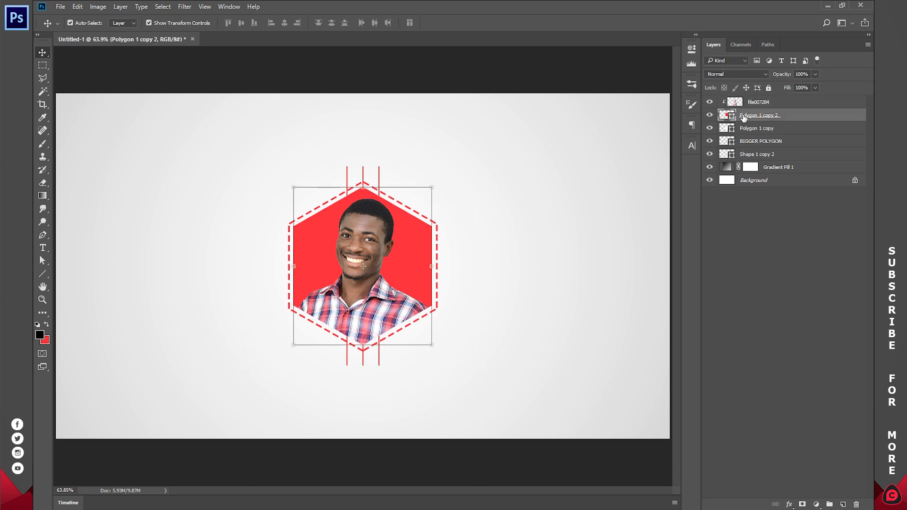
pyautogui.click(433, 261)
pyautogui.moveTo(419, 259); pyautogui.dragTo(482, 260)
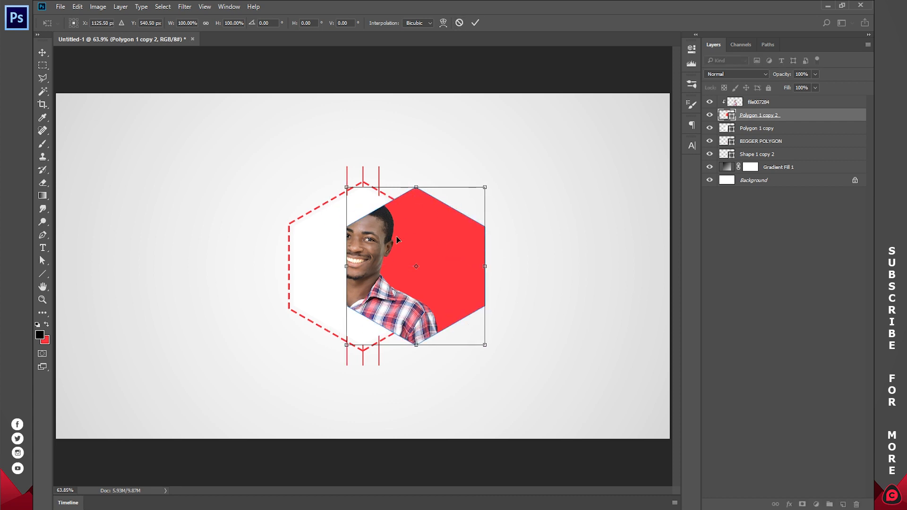
pyautogui.click(459, 22)
# Step: Move the red Polygon 1 copy 2 hexagon above the file007284 photo layer and hide it
pyautogui.click(741, 129)
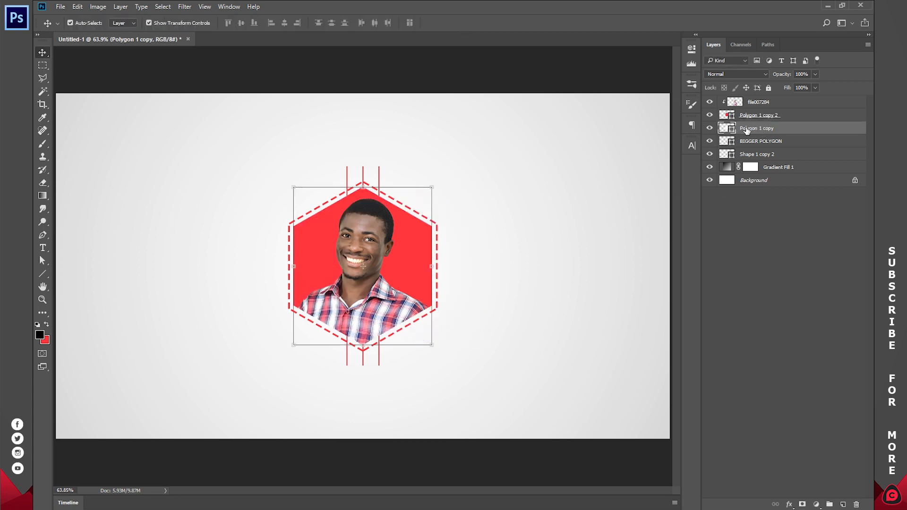
pyautogui.moveTo(802, 121); pyautogui.dragTo(794, 92)
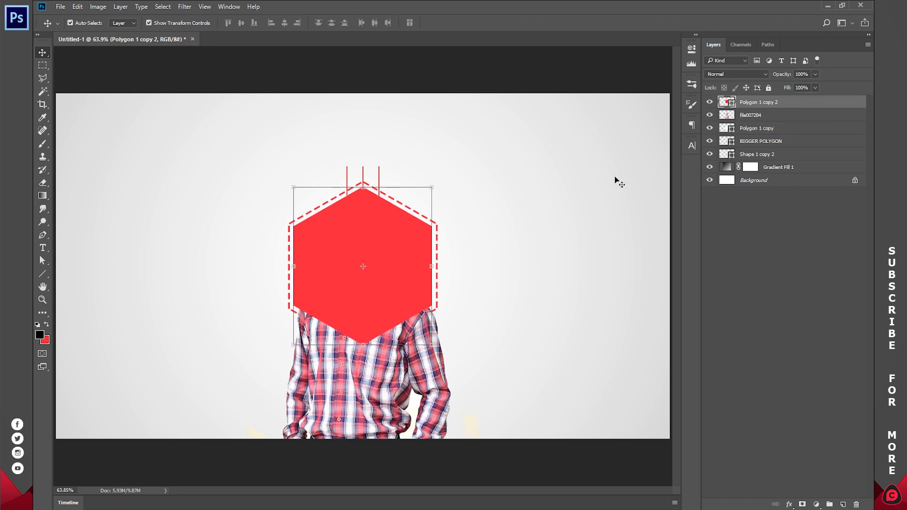
pyautogui.click(710, 102)
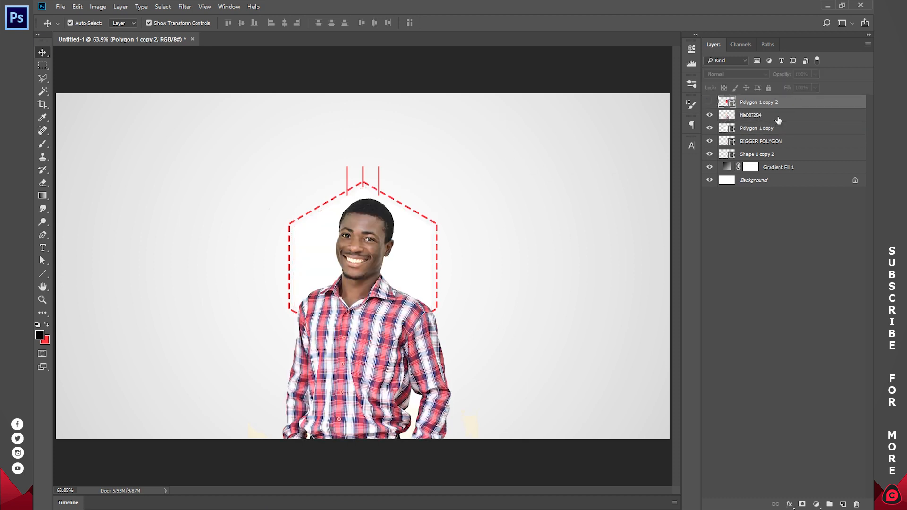
# Step: Clip the file007284 photo layer to the white Polygon 1 copy hexagon with a clipping mask
pyautogui.click(756, 116)
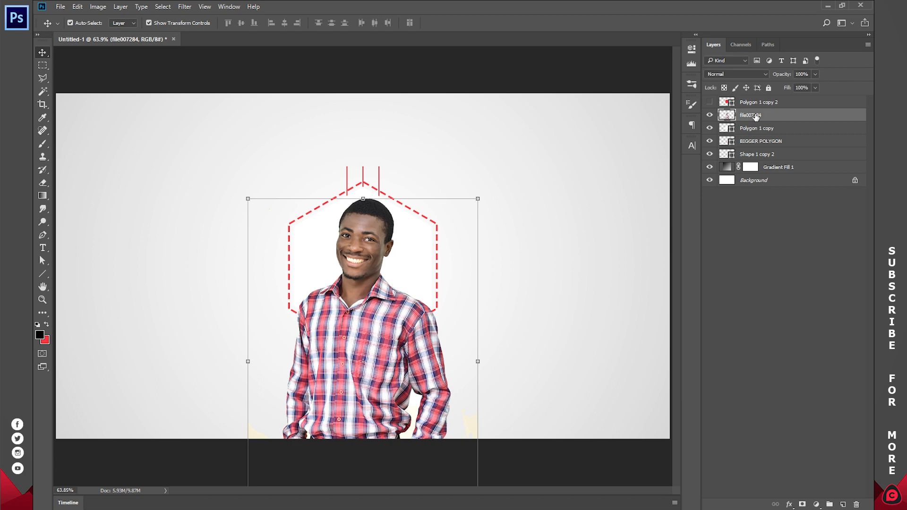
pyautogui.rightClick(756, 116)
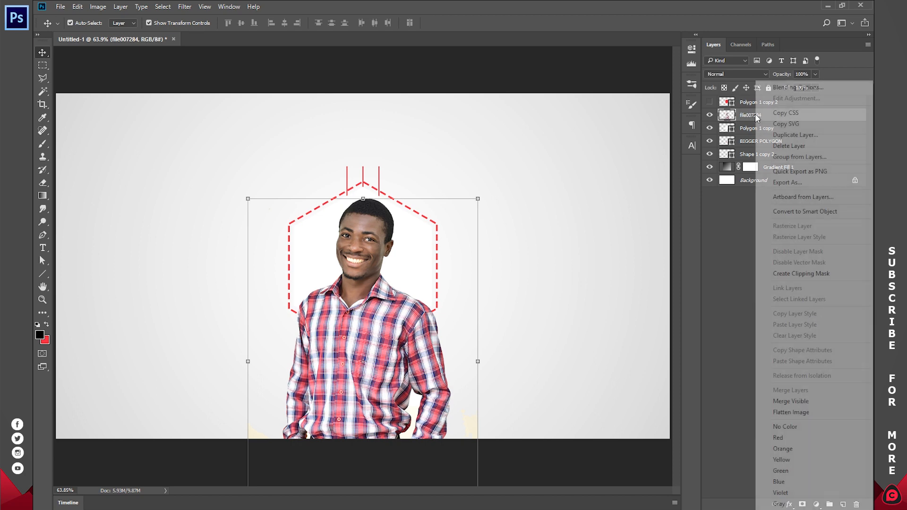
pyautogui.click(792, 273)
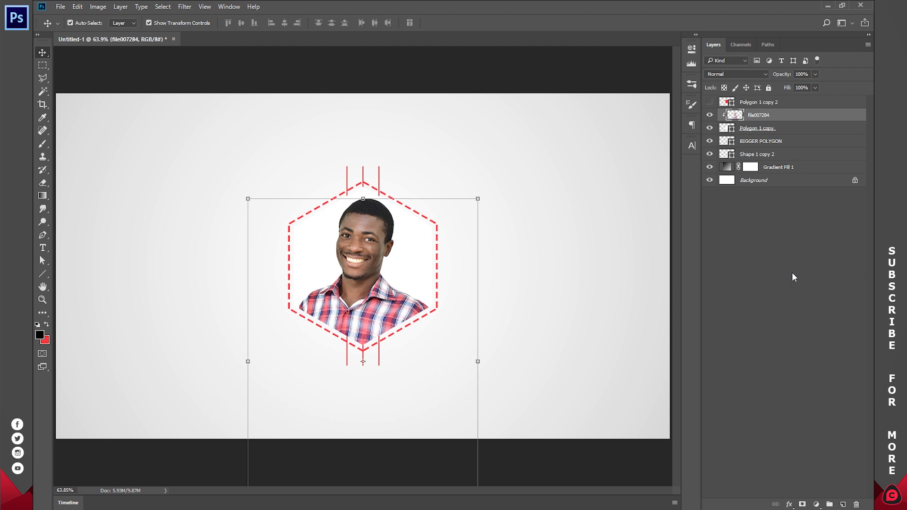
# Step: Show the Polygon 1 copy 2 hexagon and change its fill to white
pyautogui.click(710, 103)
pyautogui.click(723, 102)
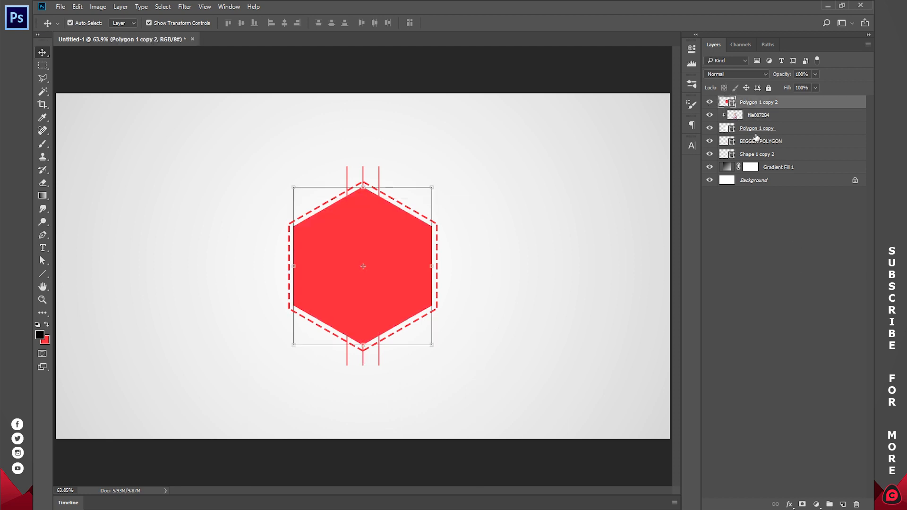
pyautogui.doubleClick(723, 102)
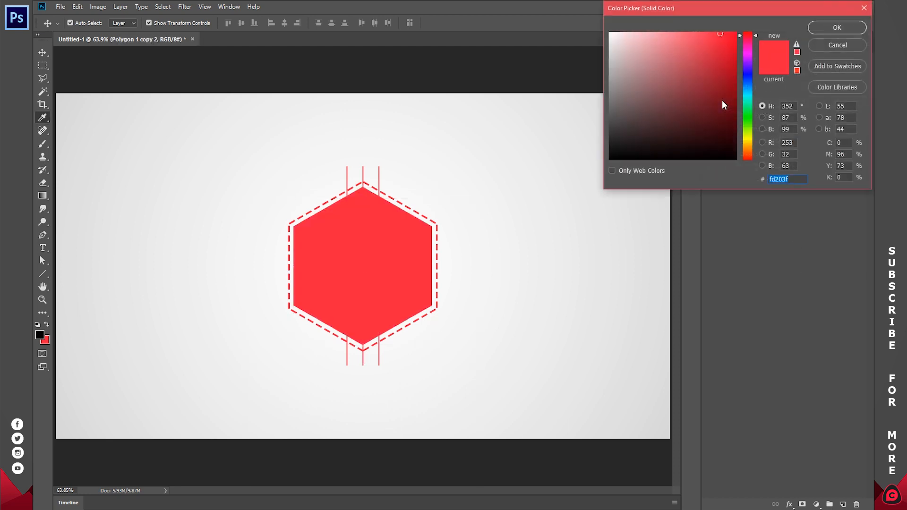
pyautogui.moveTo(651, 64); pyautogui.dragTo(610, 33)
pyautogui.click(824, 27)
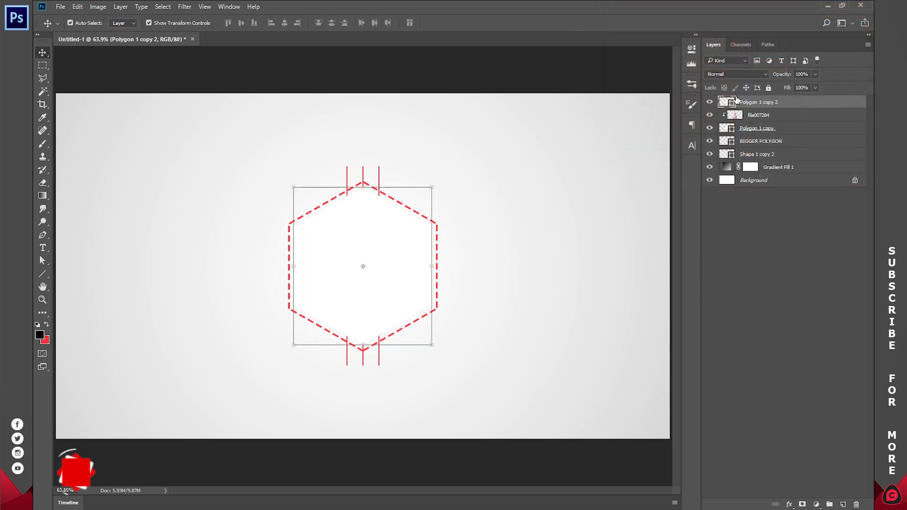
# Step: Shrink the white Polygon 1 copy 2 hexagon and place it between the man's face and the large hexagon's right edge
pyautogui.moveTo(432, 184); pyautogui.dragTo(421, 260)
pyautogui.click(475, 23)
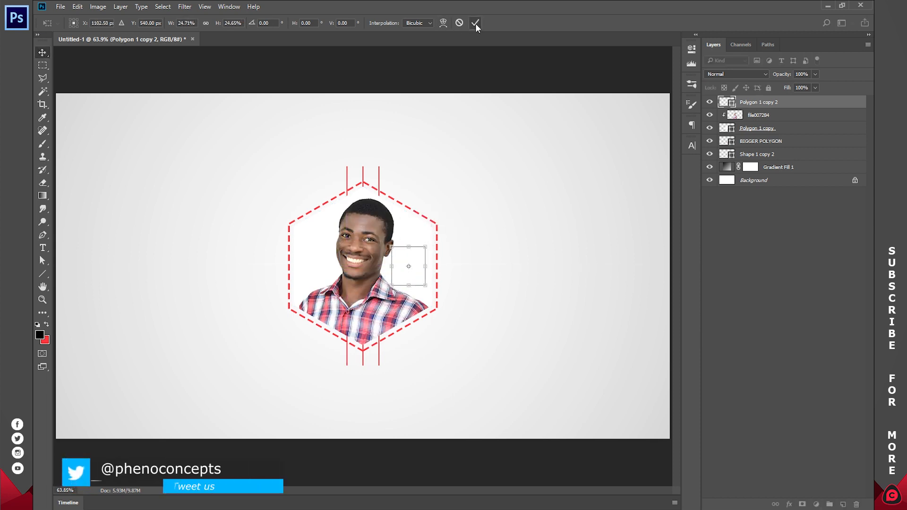
pyautogui.click(827, 237)
# Step: Fill the Polygon 1 copy hexagon behind the photo with red #fd203f, sampled from the background colour swatch
pyautogui.click(725, 127)
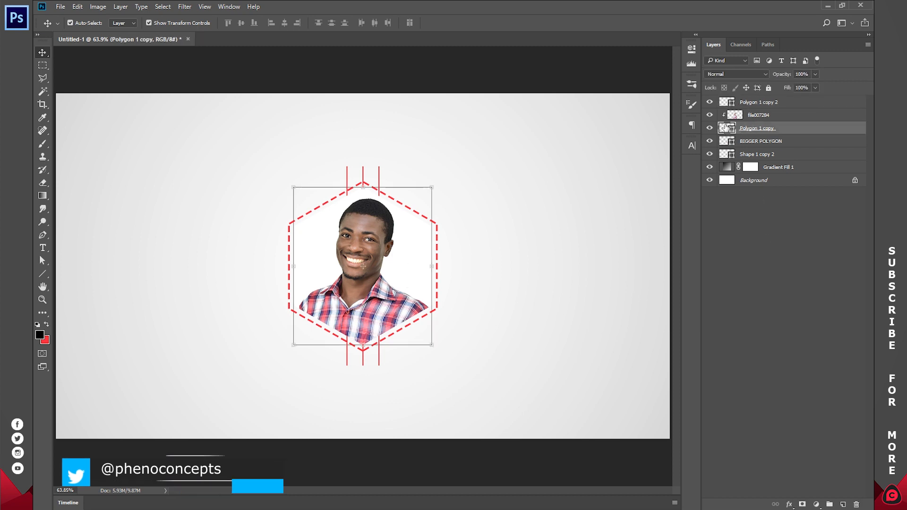
pyautogui.doubleClick(726, 127)
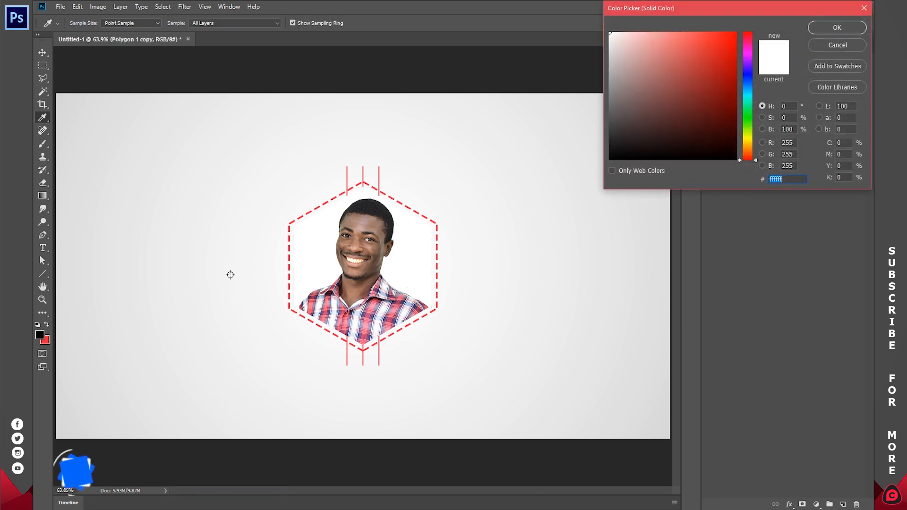
pyautogui.click(46, 341)
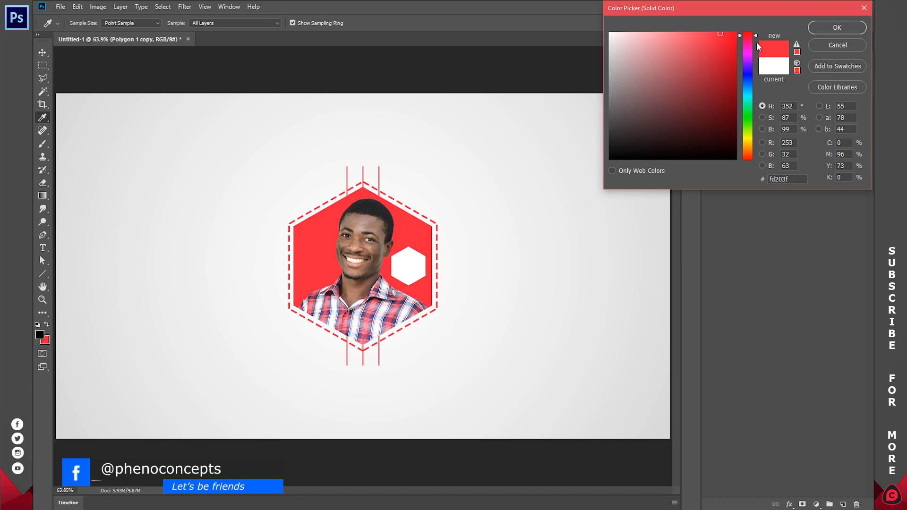
pyautogui.click(850, 26)
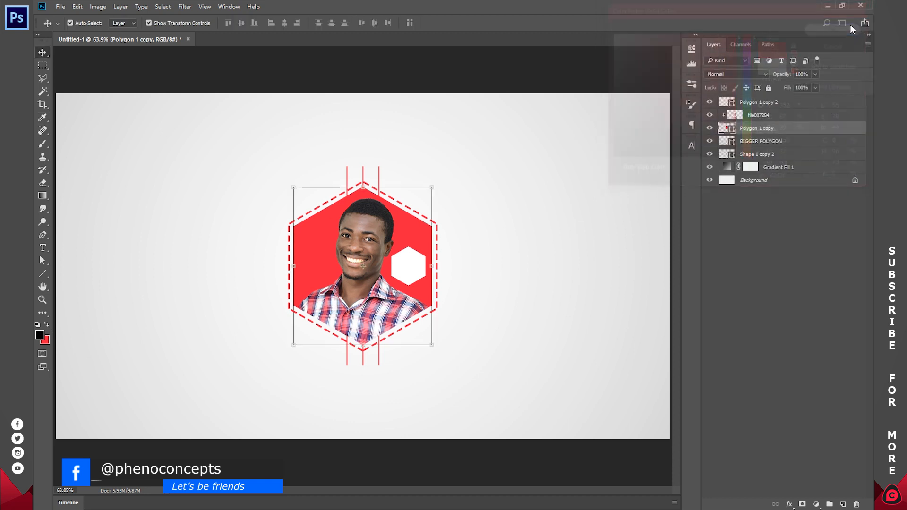
# Step: Scale the small white Polygon 1 copy 2 hexagon down to about 44% around its centre
pyautogui.click(766, 103)
pyautogui.hotkey('ctrl', 't')
pyautogui.moveTo(427, 248); pyautogui.dragTo(417, 258)
pyautogui.click(475, 24)
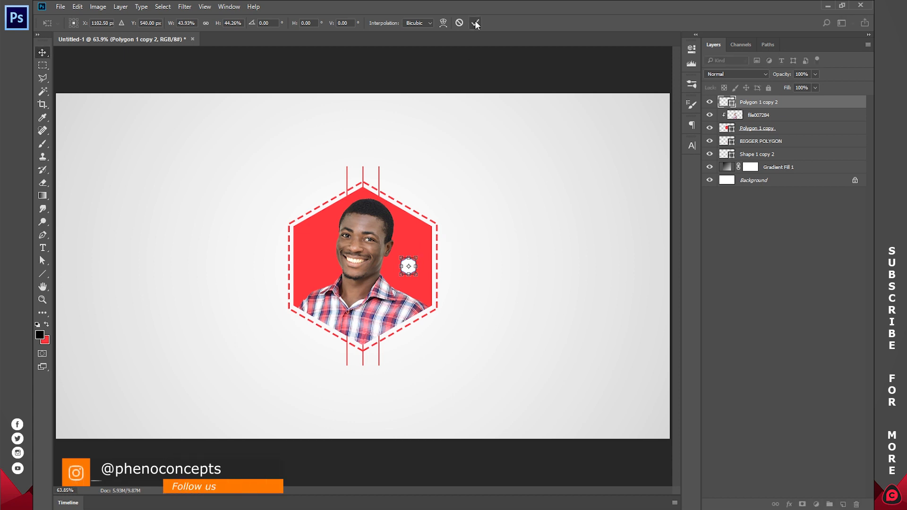
# Step: Duplicate the small white hexagon and move the copy horizontally to the opposite side of the man's face
pyautogui.hotkey('ctrl', 'j')
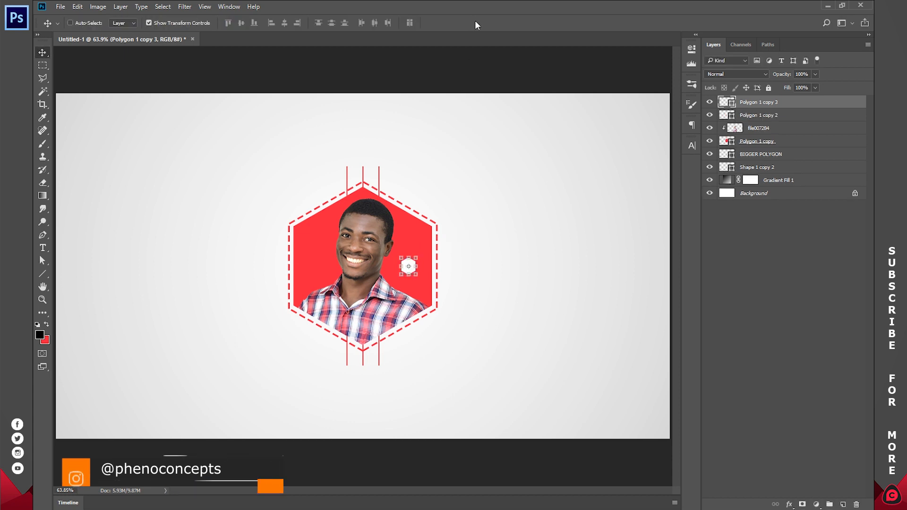
pyautogui.moveTo(488, 278); pyautogui.dragTo(337, 273)
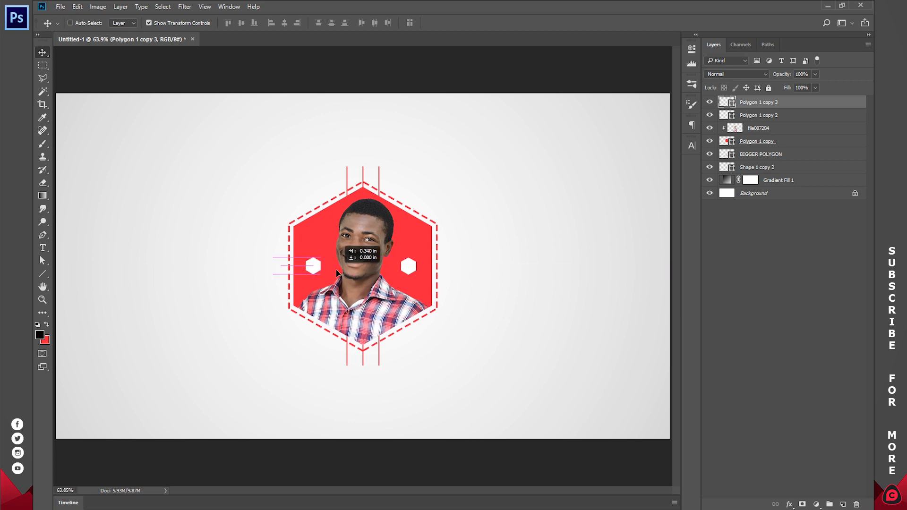
pyautogui.click(781, 273)
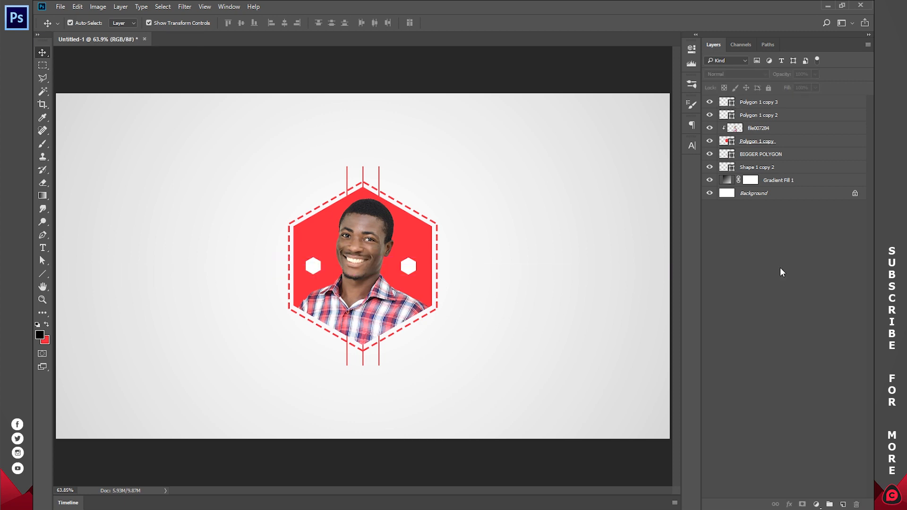
# Step: Rotate the Shape 1 copy 2 accent lines by 30 degrees and deselect the layer
pyautogui.click(756, 169)
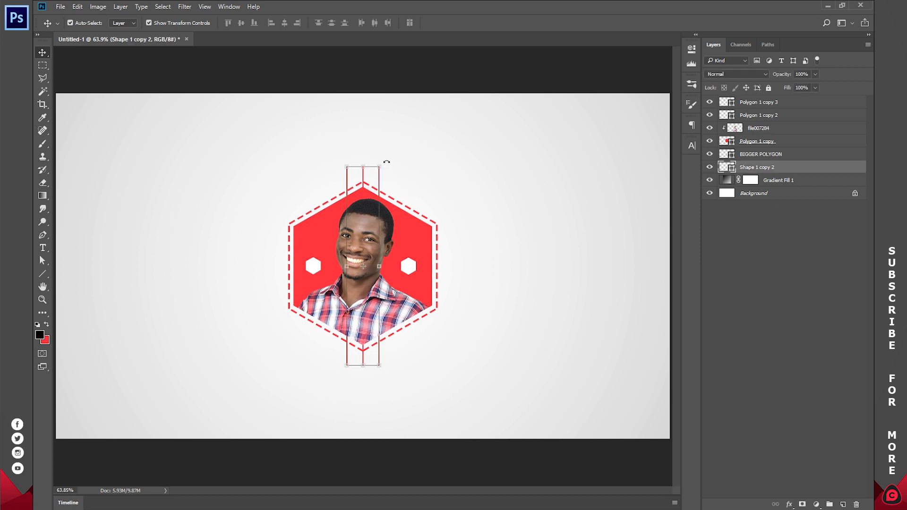
pyautogui.click(387, 161)
pyautogui.moveTo(393, 161); pyautogui.dragTo(450, 187)
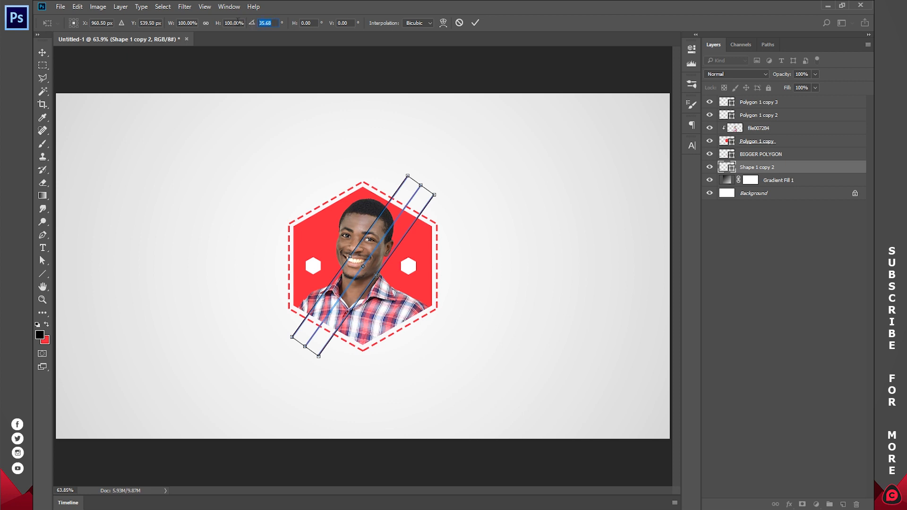
pyautogui.write('45')
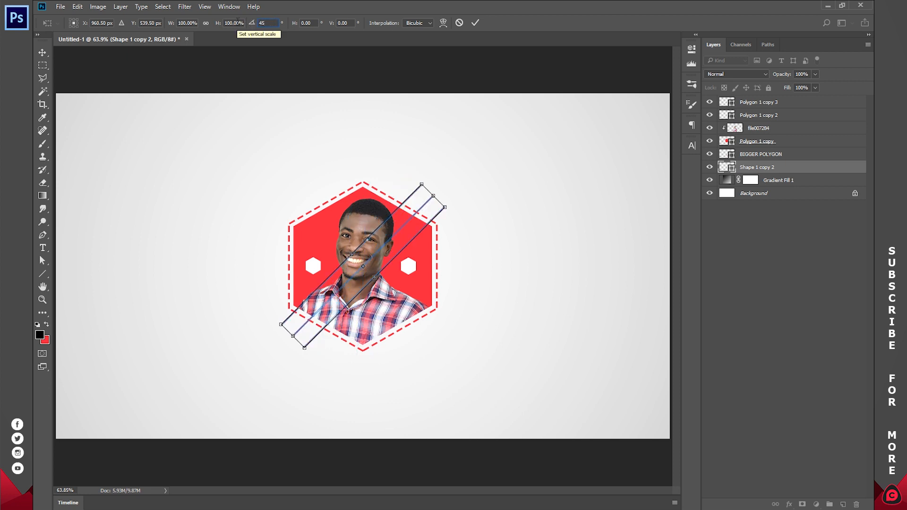
pyautogui.press('BackSpace')
pyautogui.press('BackSpace')
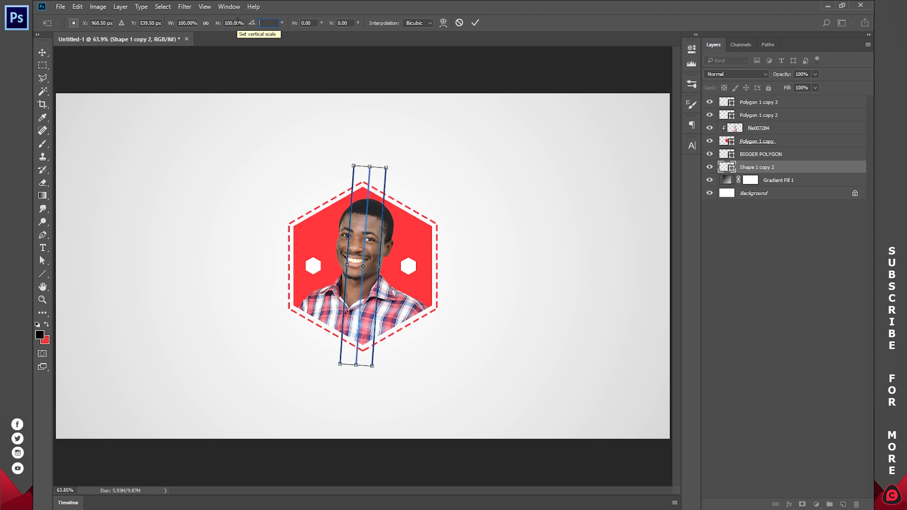
pyautogui.write('30')
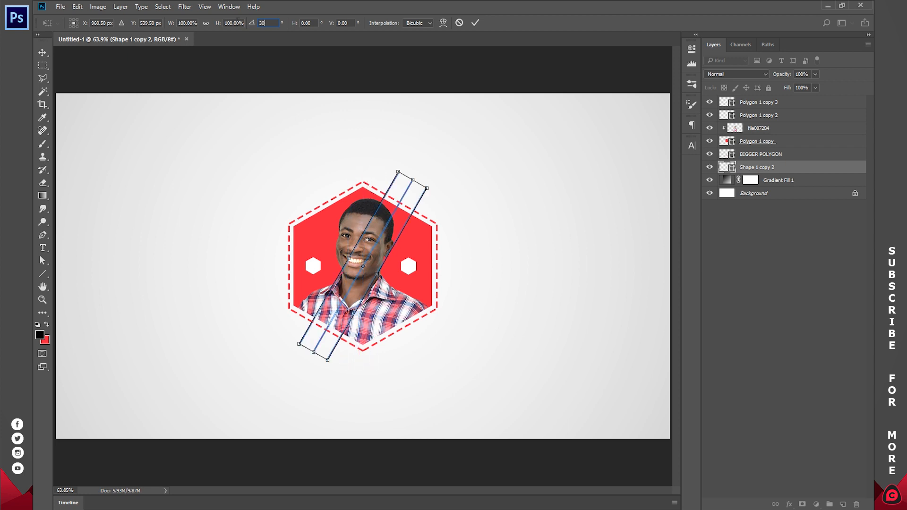
pyautogui.click(475, 23)
pyautogui.click(757, 284)
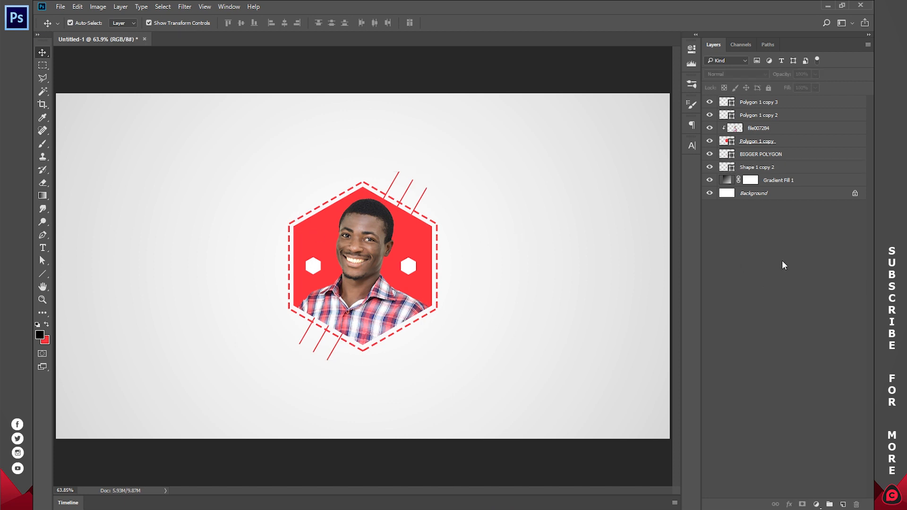
# Step: Activate the Horizontal Type tool and set the foreground colour to dark grey #202020
pyautogui.click(42, 247)
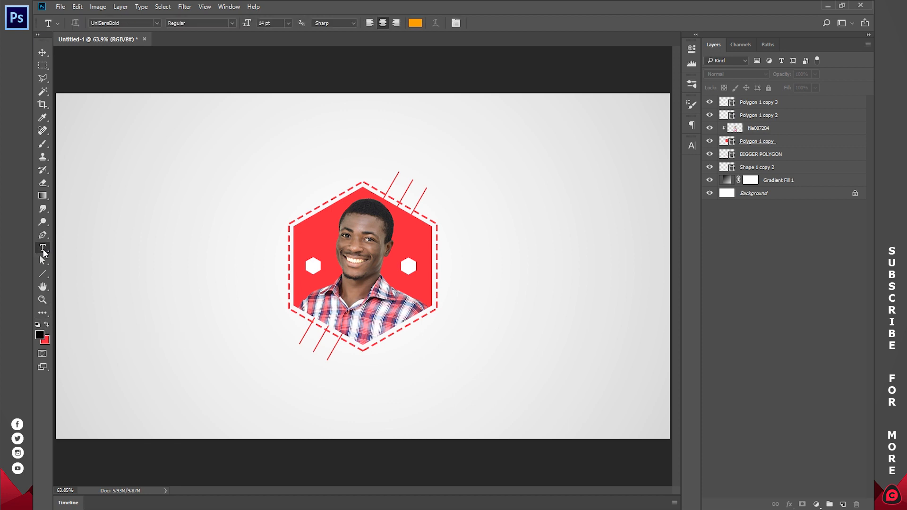
pyautogui.rightClick(43, 250)
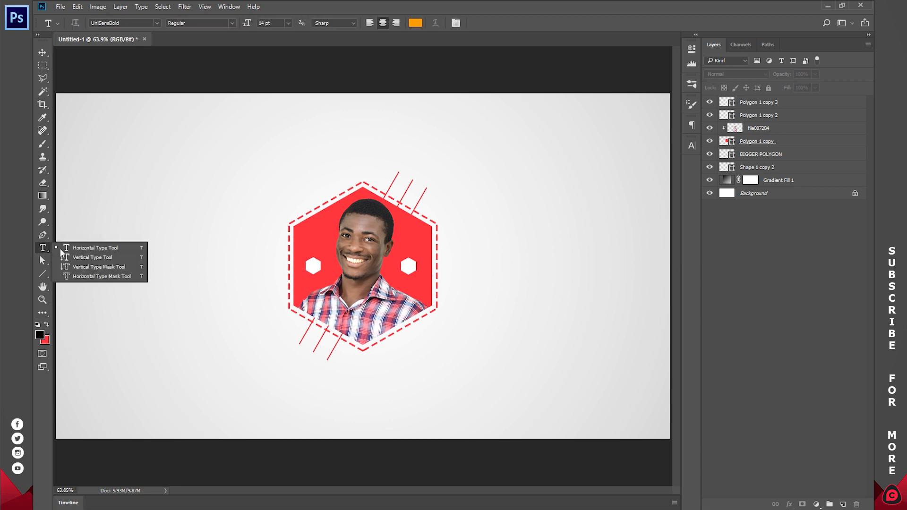
pyautogui.click(90, 250)
pyautogui.click(40, 334)
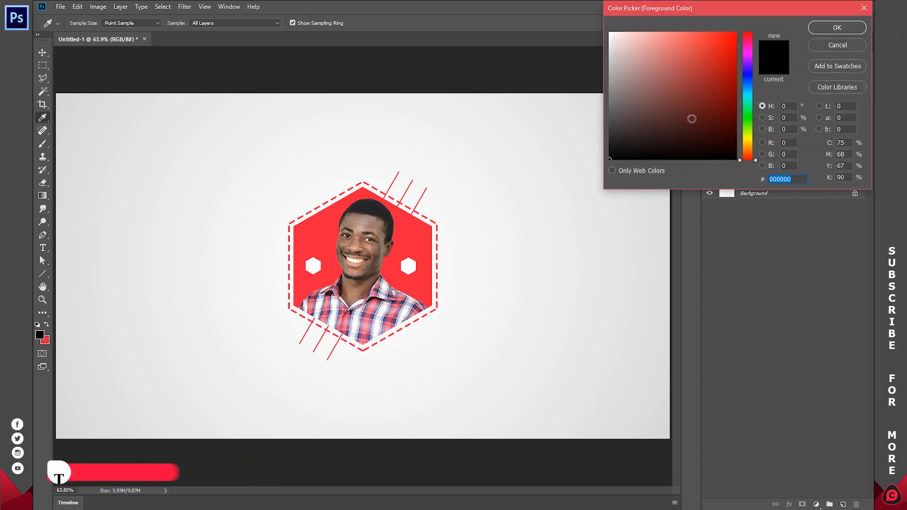
pyautogui.write('202020')
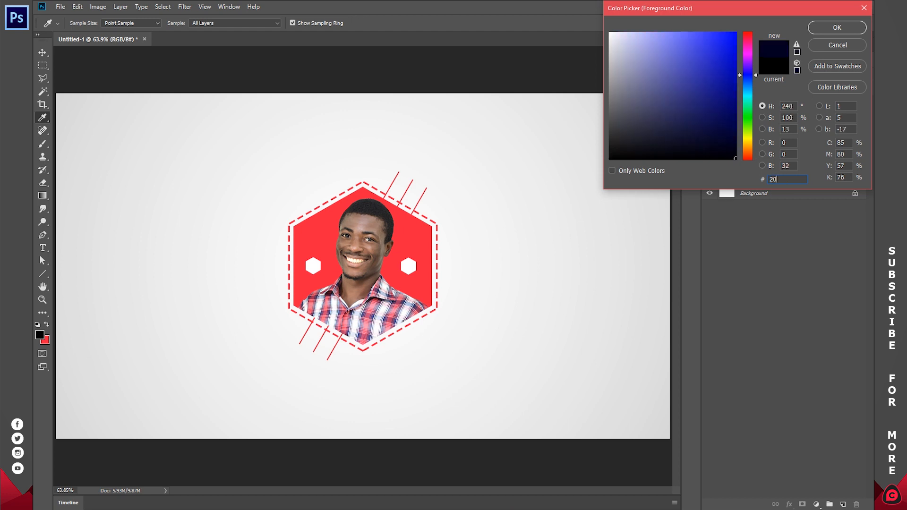
pyautogui.click(840, 32)
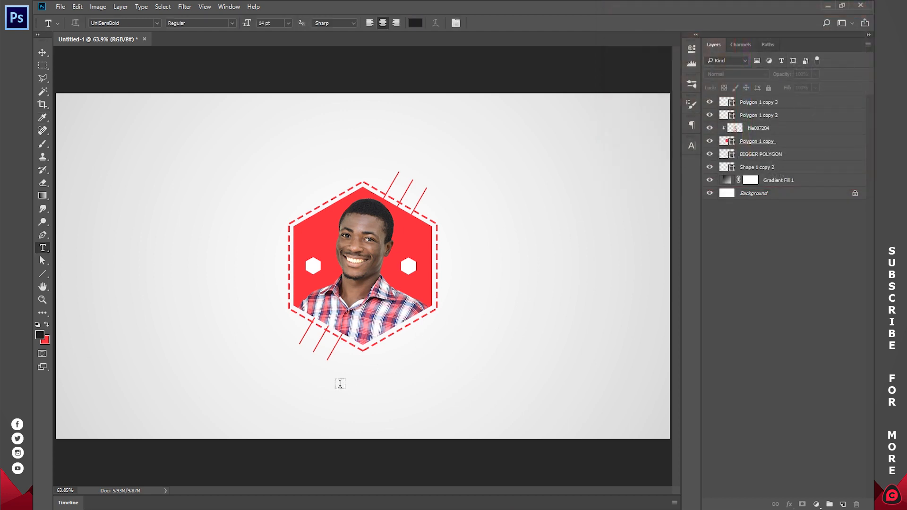
# Step: Add a text line with the person's name, centred below the hexagon
pyautogui.click(339, 383)
pyautogui.write('THE')
pyautogui.press('BackSpace')
pyautogui.press('BackSpace')
pyautogui.press('BackSpace')
pyautogui.write('THEYOLARBI')
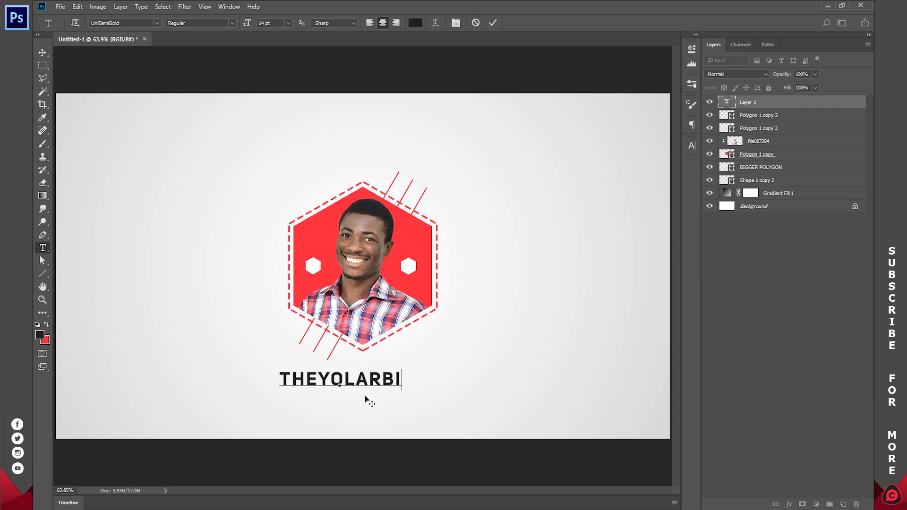
pyautogui.press('BackSpace')
pyautogui.press('BackSpace')
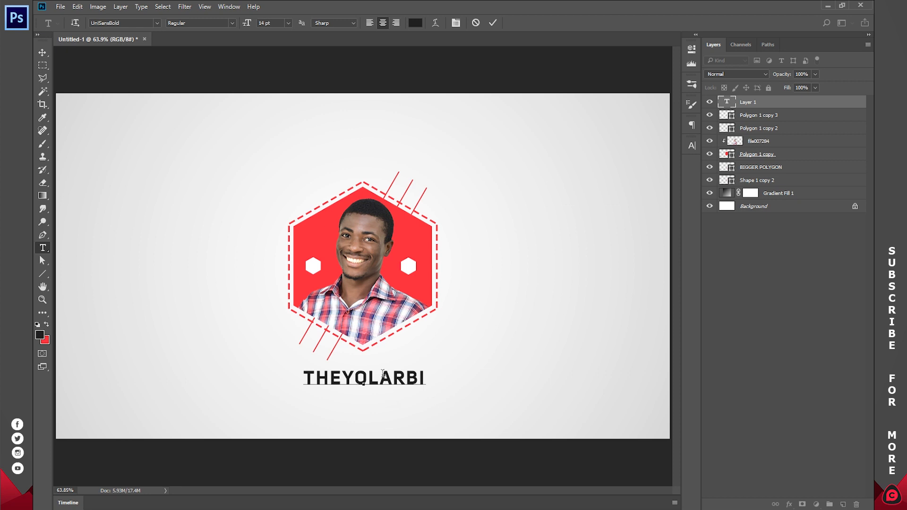
# Step: Turn off All Caps for the name text in the character settings
pyautogui.doubleClick(383, 373)
pyautogui.click(229, 6)
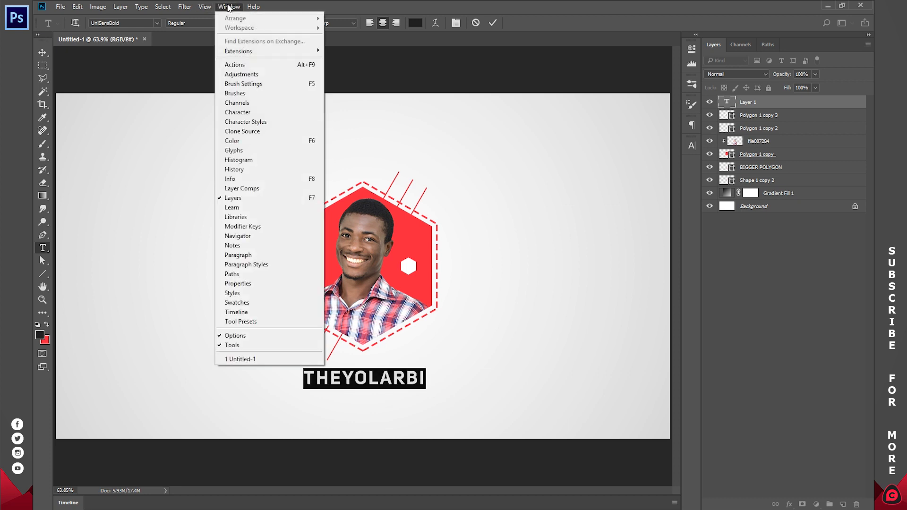
pyautogui.click(245, 112)
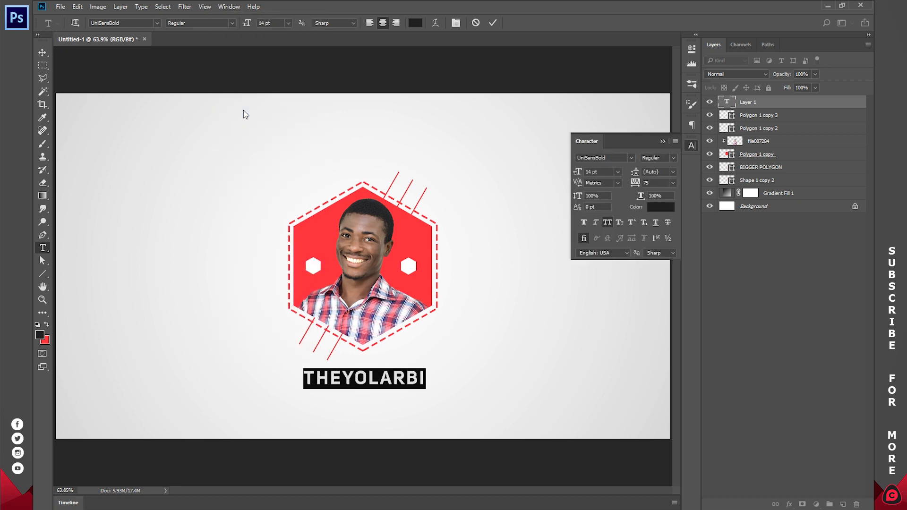
pyautogui.click(608, 222)
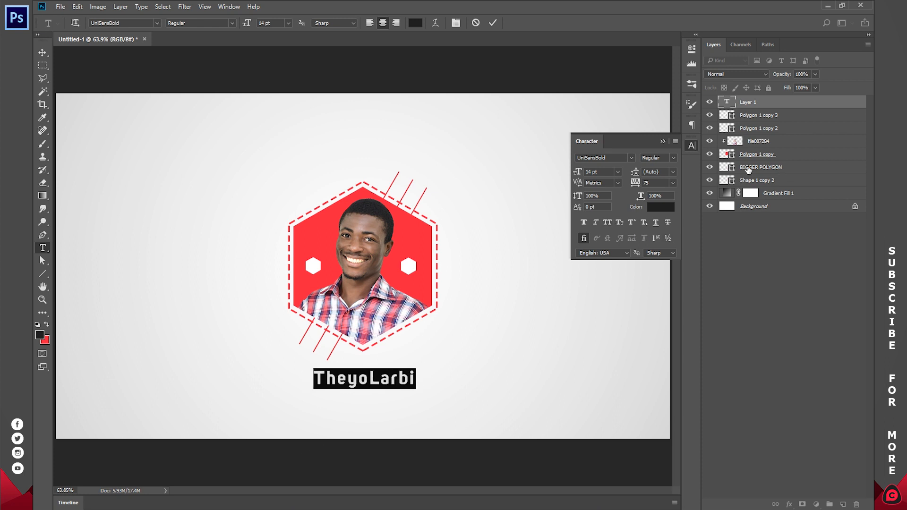
pyautogui.click(692, 147)
# Step: Change the name text's font to Verdana Regular
pyautogui.click(122, 21)
pyautogui.write('v')
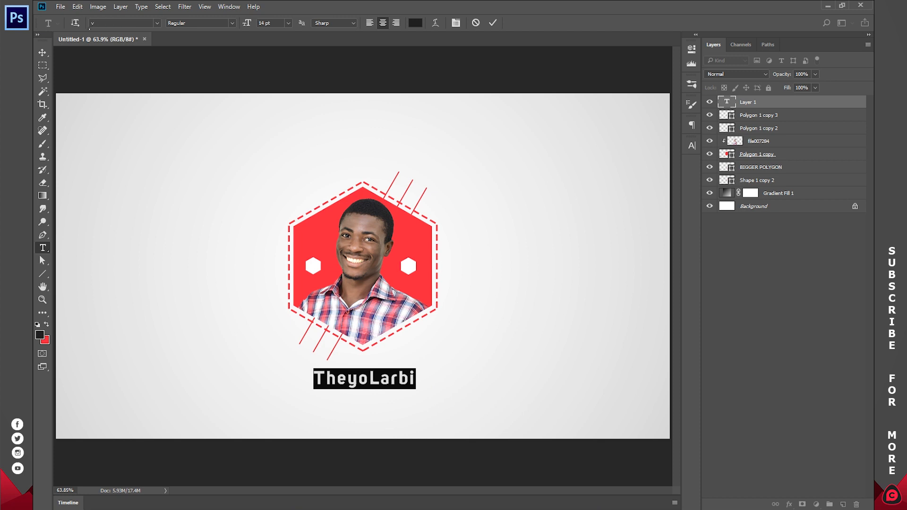
pyautogui.write('erda')
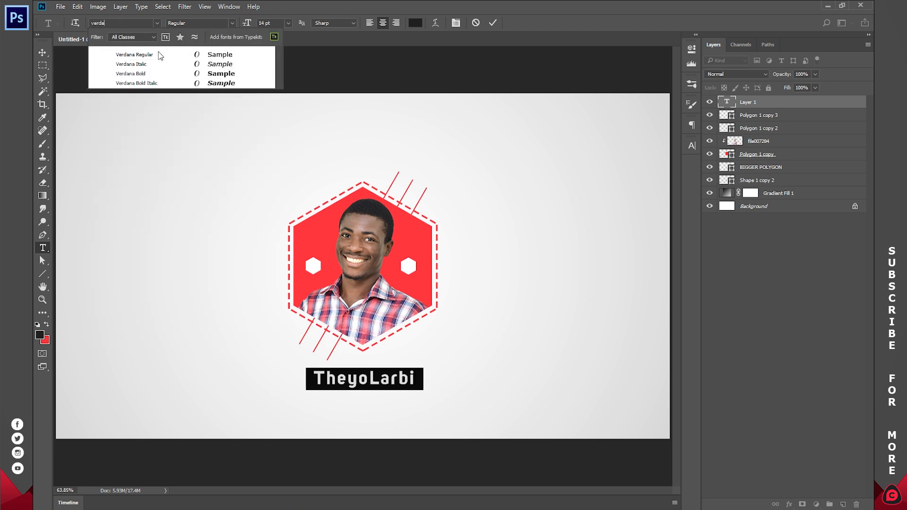
pyautogui.click(160, 59)
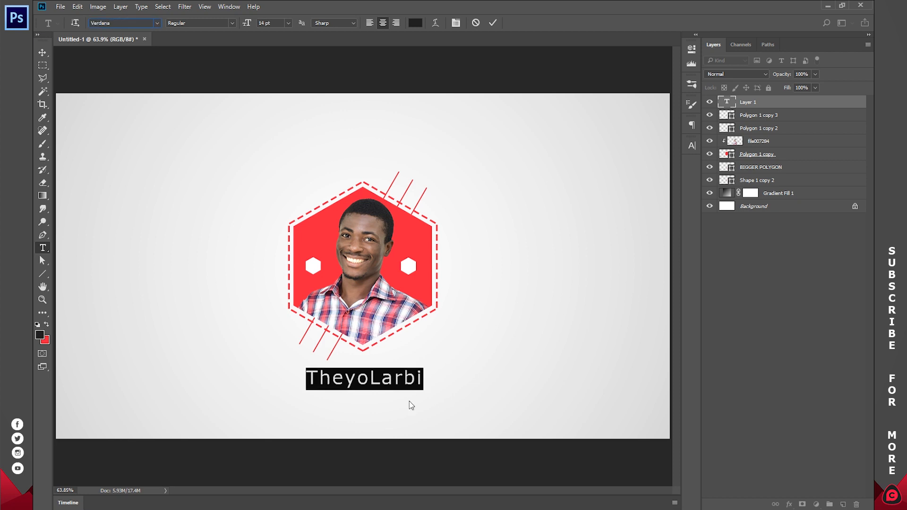
# Step: Add a second text line reading PhenoConcepts under the name and set its size to 6 pt
pyautogui.click(424, 382)
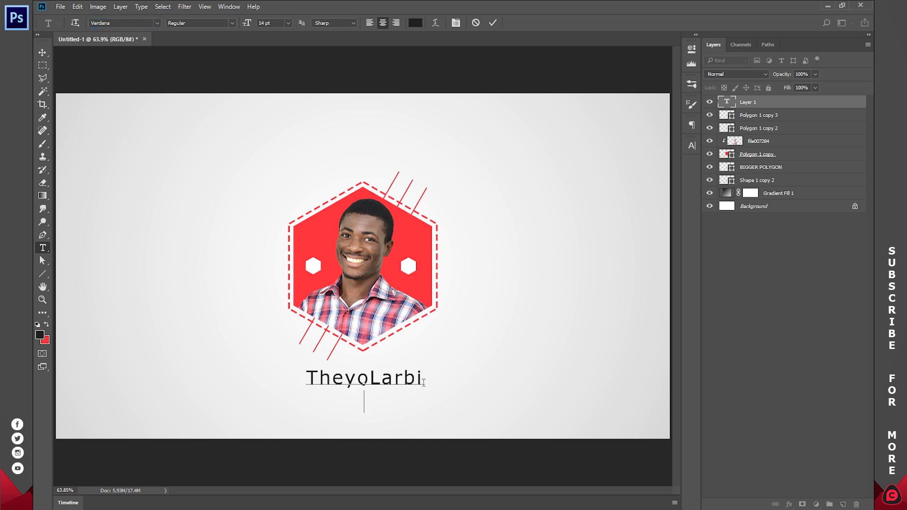
pyautogui.write('PhenoConcepts')
pyautogui.hotkey('ctrl', 'a')
pyautogui.doubleClick(396, 400)
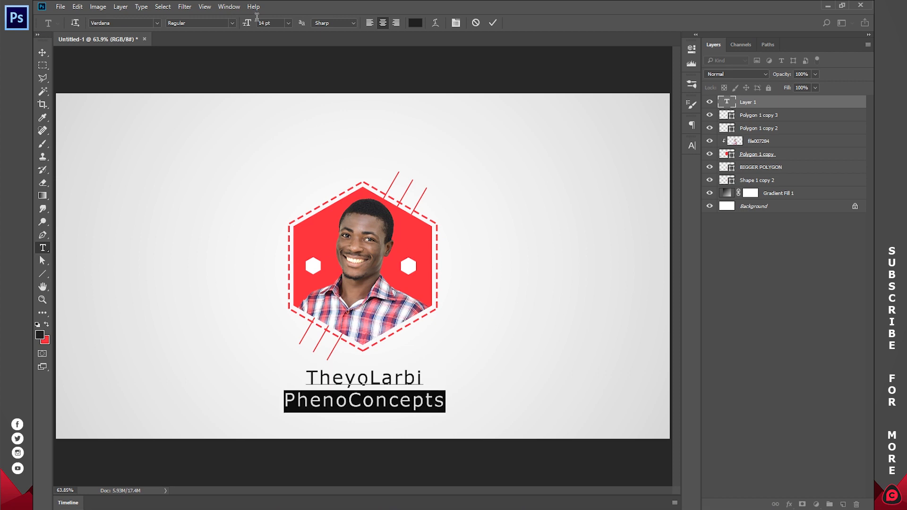
pyautogui.click(288, 25)
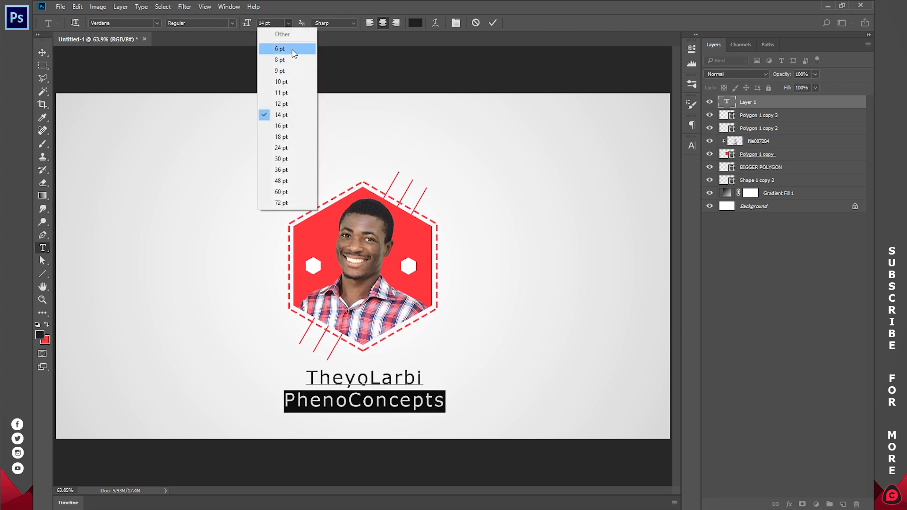
pyautogui.click(293, 50)
# Step: Set the name line to 10 pt Bold and commit the text
pyautogui.doubleClick(377, 377)
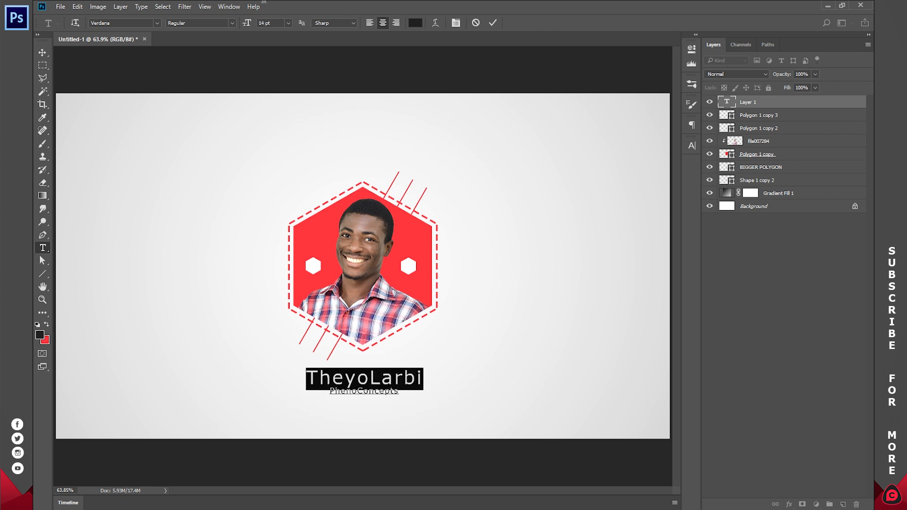
pyautogui.click(289, 23)
pyautogui.click(294, 82)
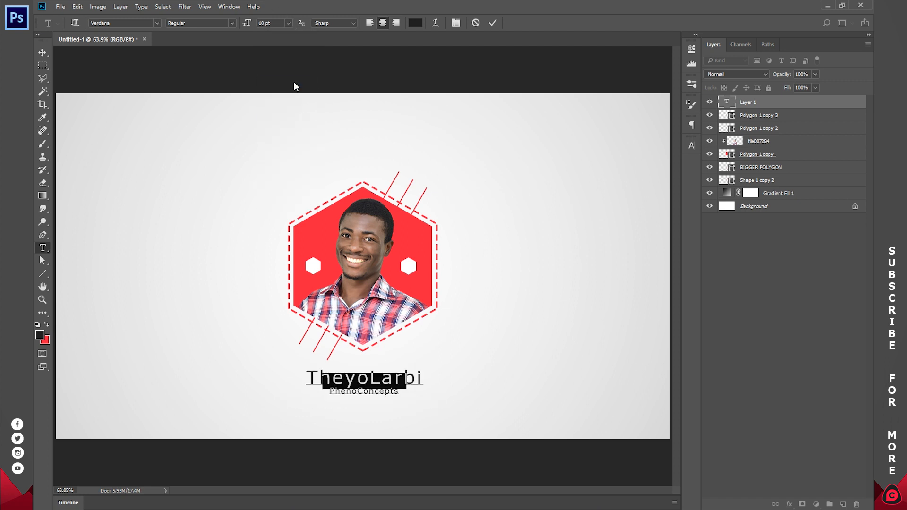
pyautogui.click(233, 23)
pyautogui.click(187, 48)
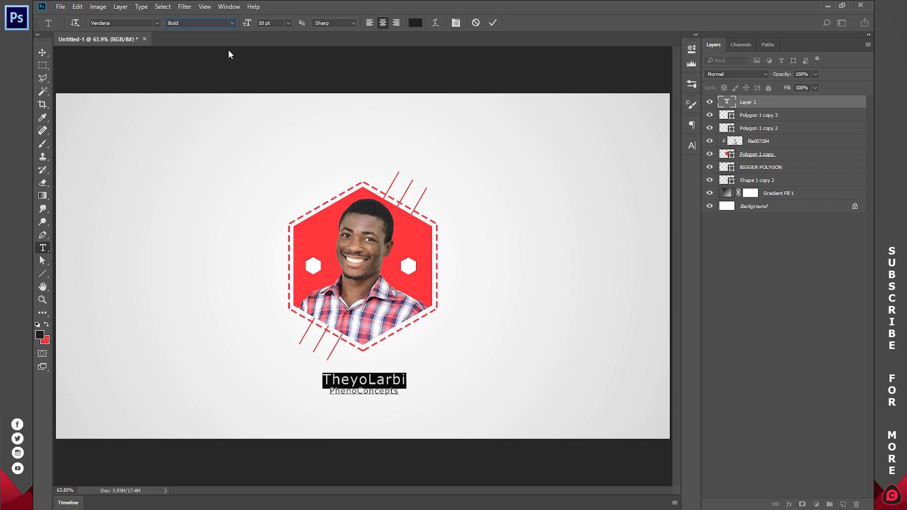
pyautogui.click(493, 23)
# Step: Move the two-line text block up slightly, closer to the hexagon, and commit it
pyautogui.click(371, 379)
pyautogui.moveTo(373, 409); pyautogui.dragTo(372, 401)
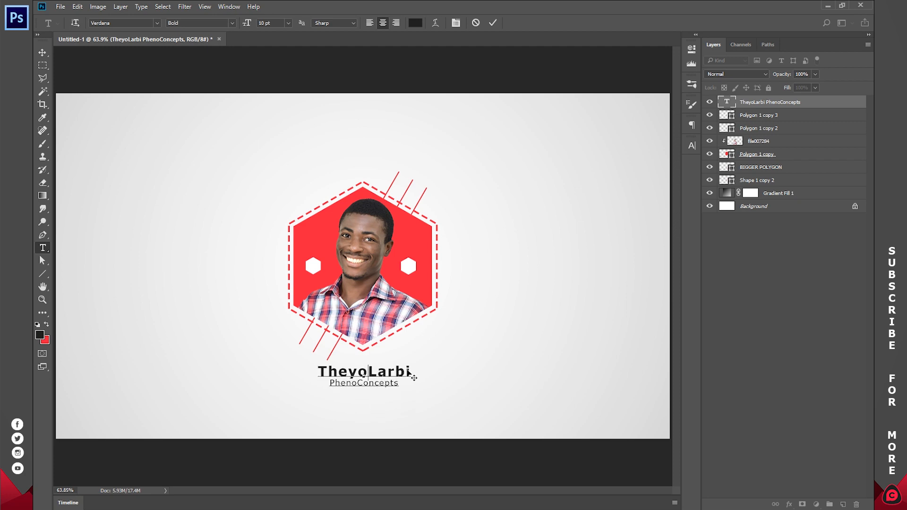
pyautogui.click(493, 23)
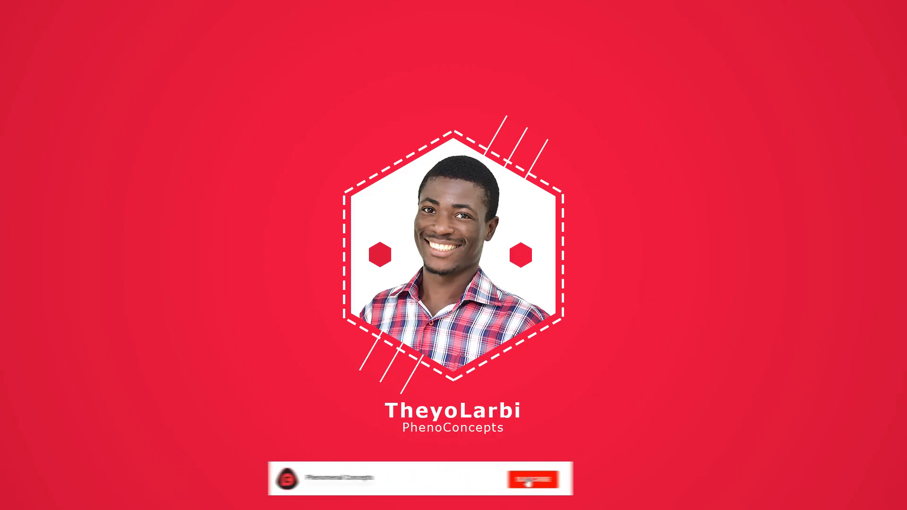